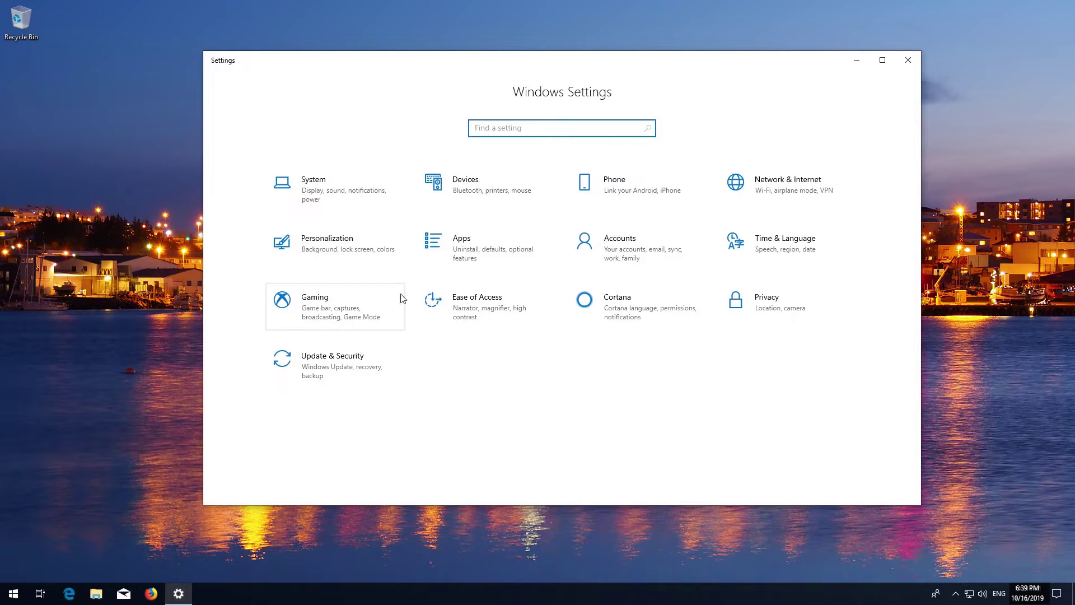
- Open the advanced options of the Microsoft Store app from the installed apps list in Apps & features
left_click(485, 249)
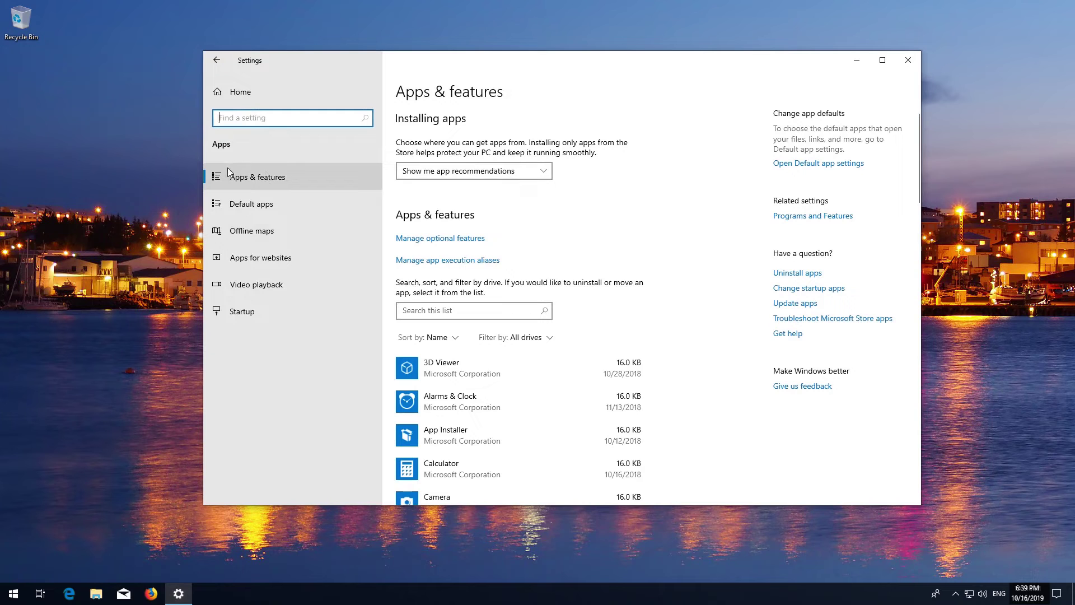
left_click(291, 177)
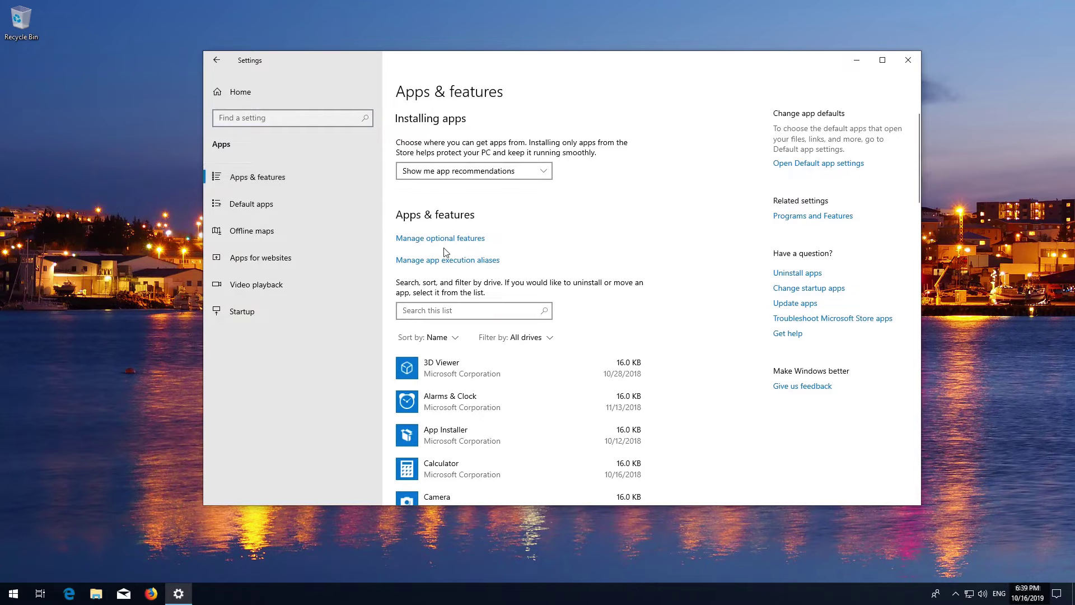
scroll(445, 252, "down", 8)
scroll(446, 255, "down", 3)
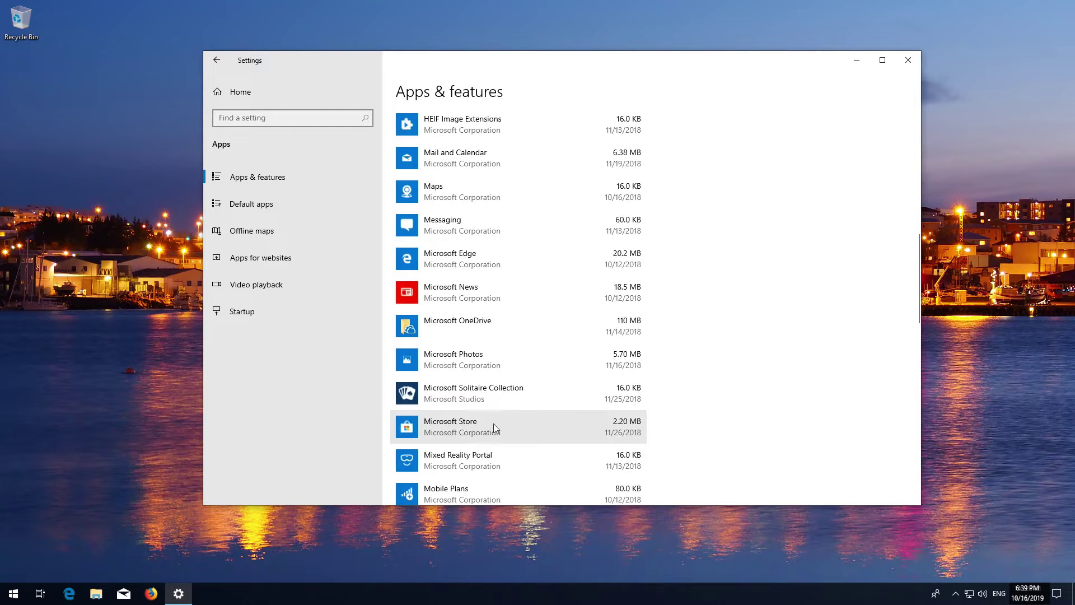
left_click(528, 424)
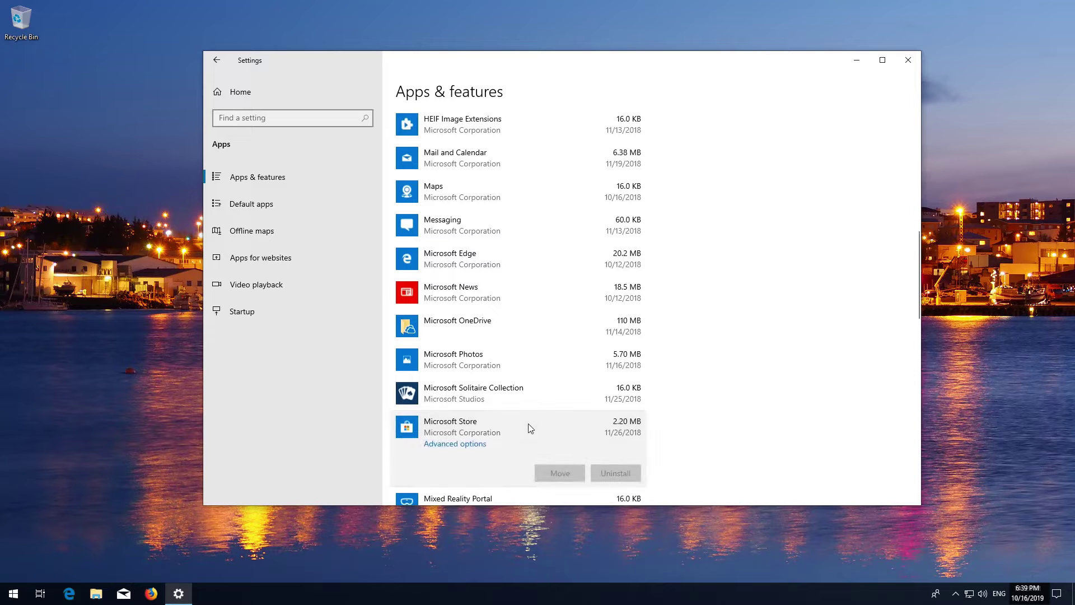
left_click(452, 446)
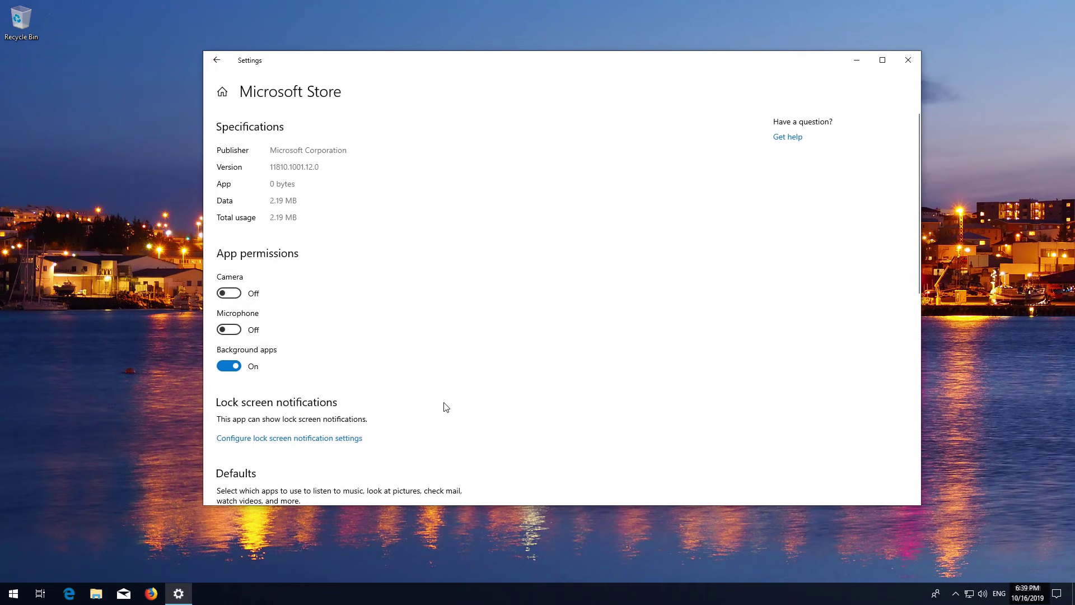
- Reset the Microsoft Store app, confirming the deletion of its data, and close Settings
scroll(446, 407, "down", 8)
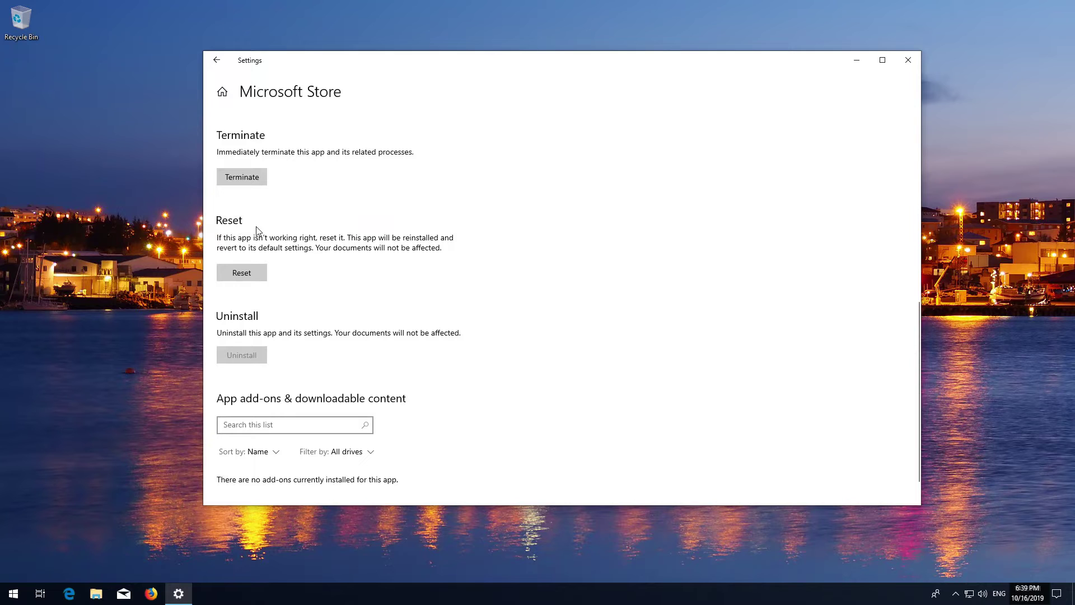
left_click(234, 271)
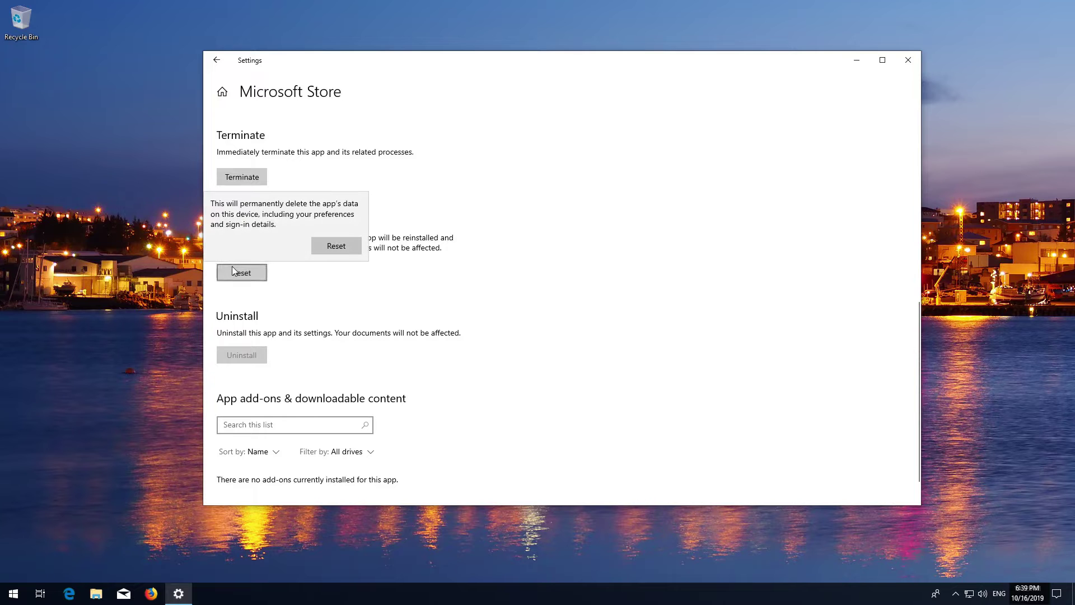
left_click(337, 247)
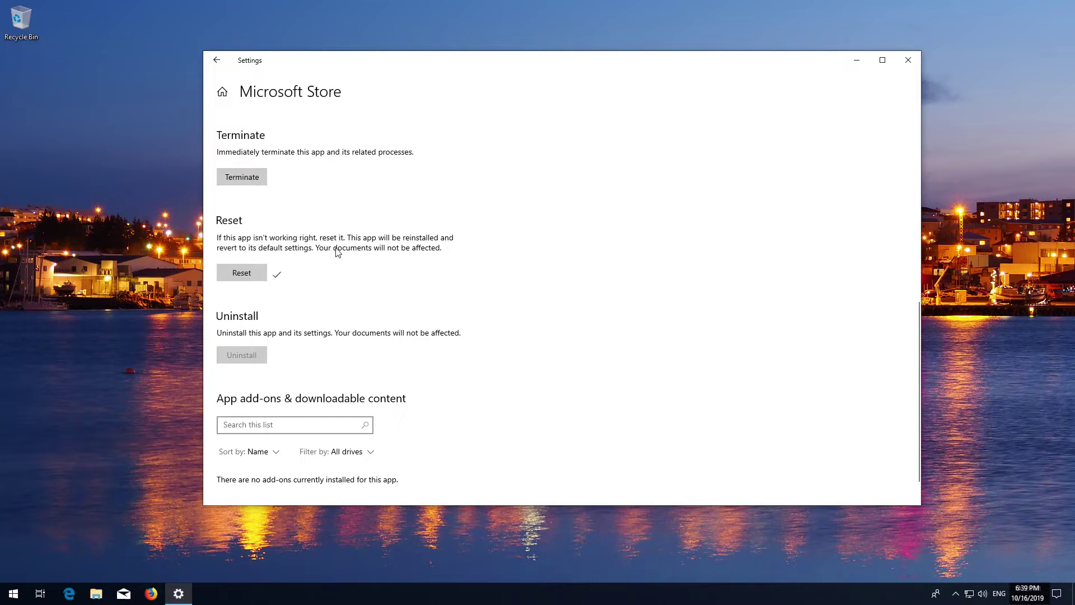
left_click(905, 66)
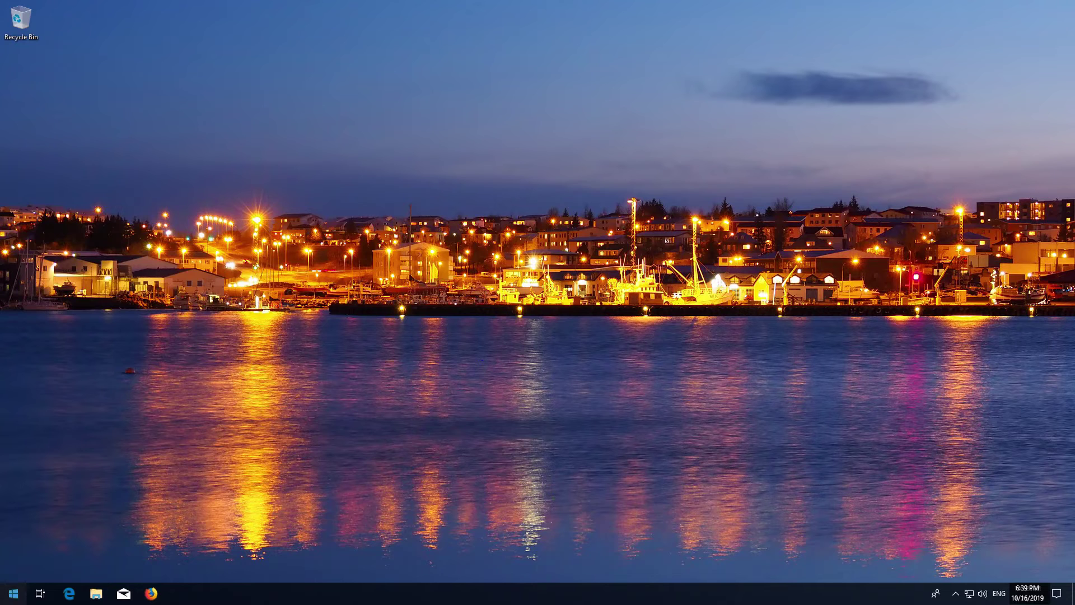
- Launch Microsoft Store to check that its home page loads, and close it again
left_click(4, 592)
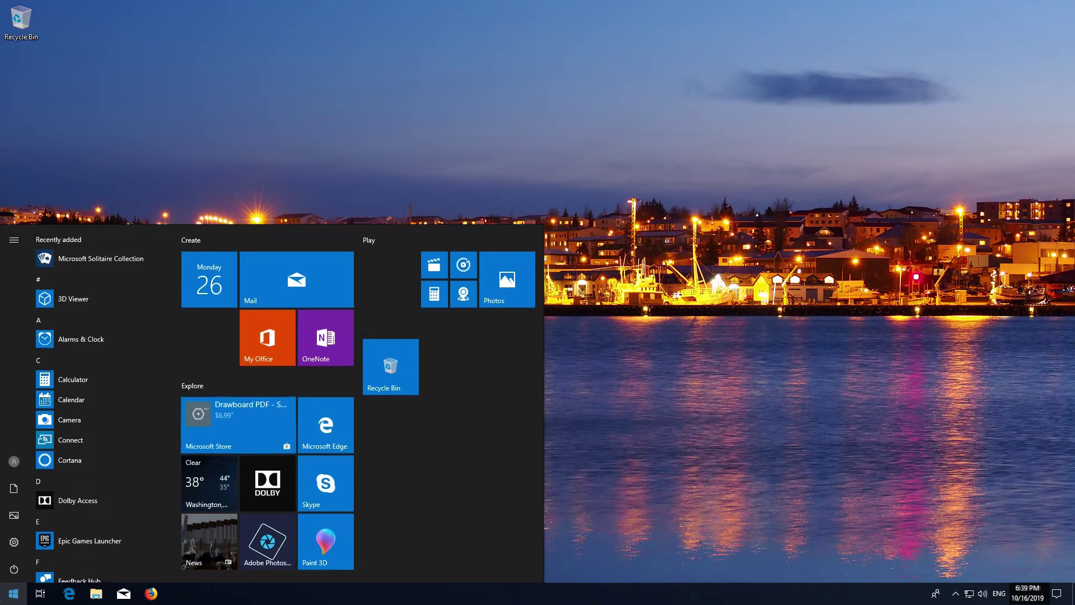
left_click(239, 408)
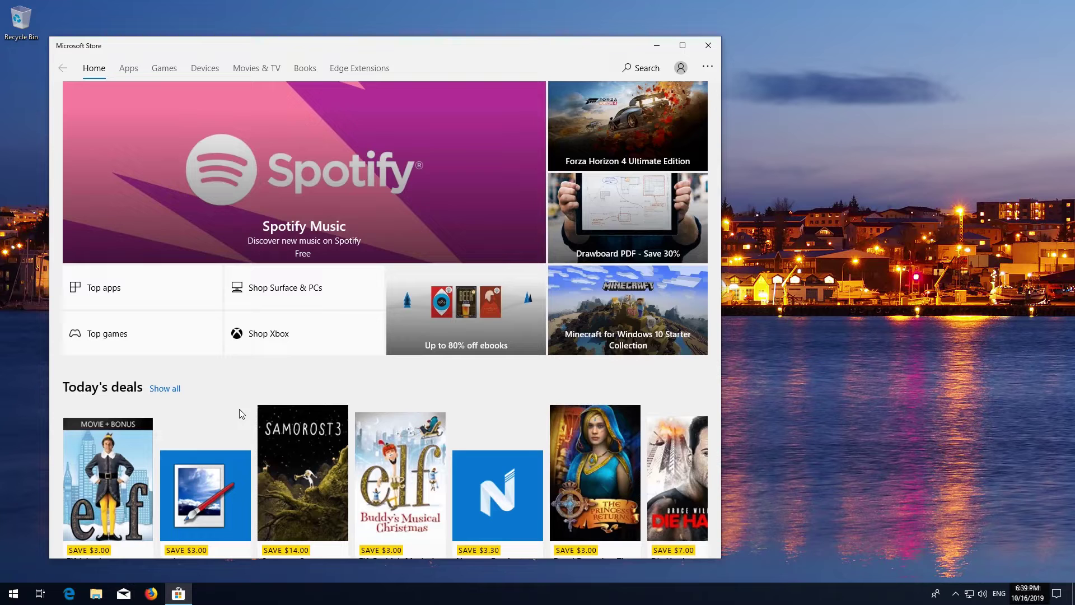
left_click(708, 45)
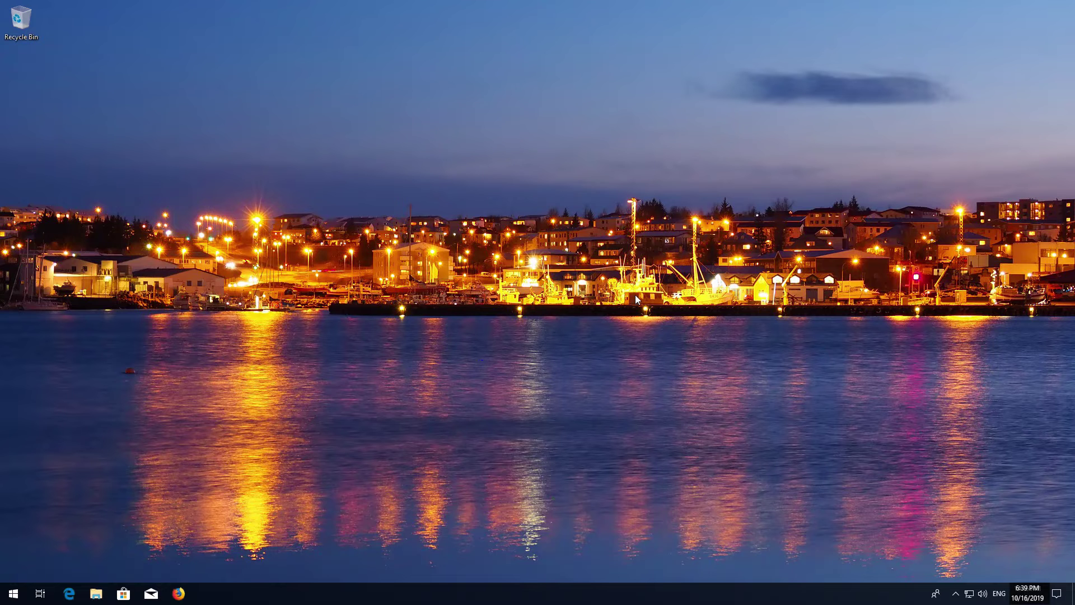
- Run the wsreset command to clear the Store cache, and close the Microsoft Store window that it opens
key("super")
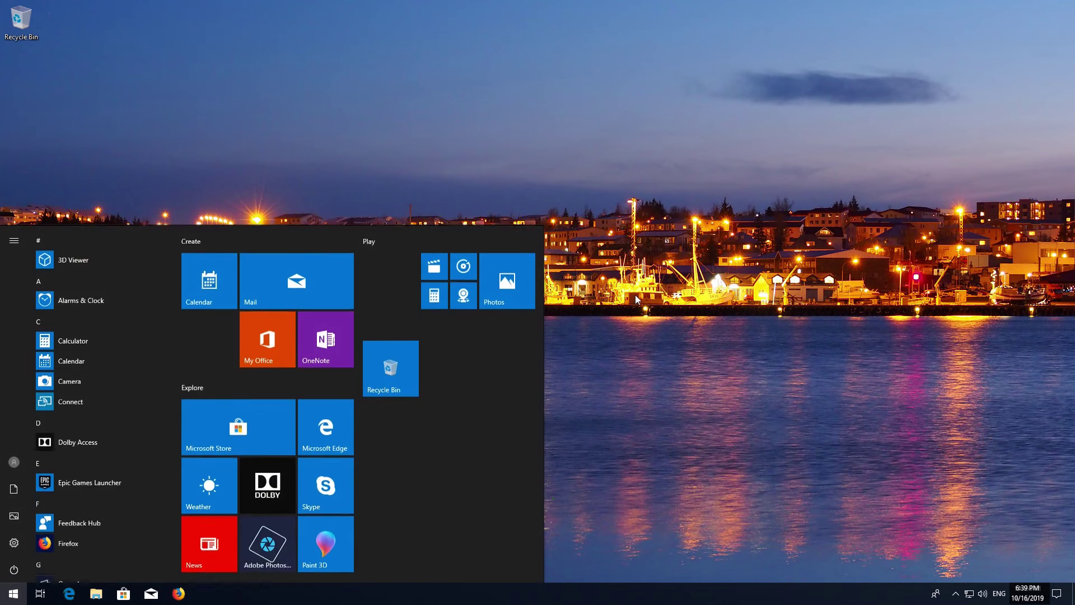
type("wsreset")
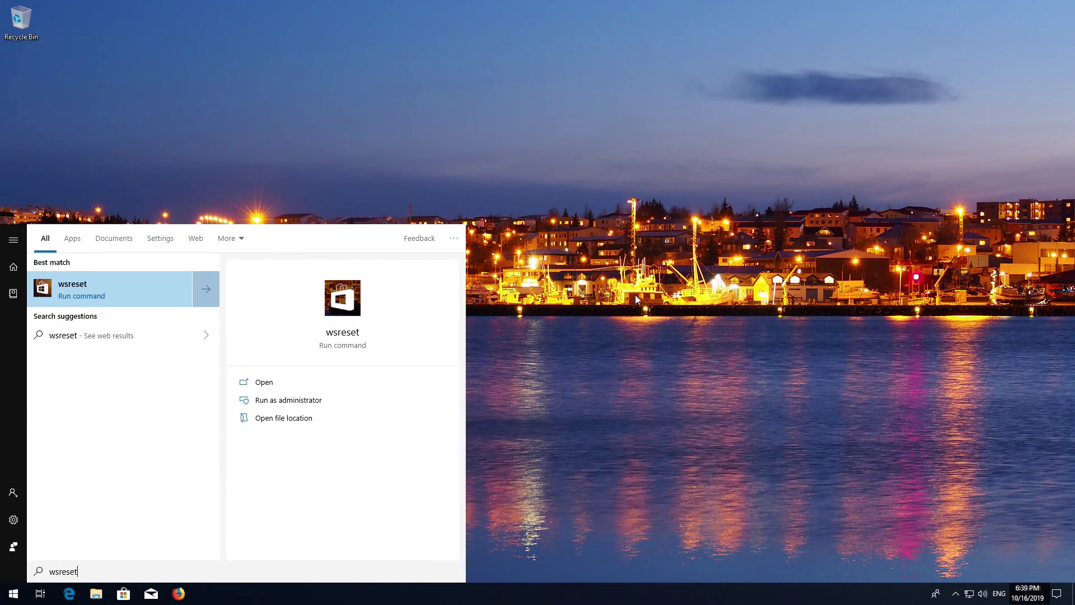
left_click(103, 290)
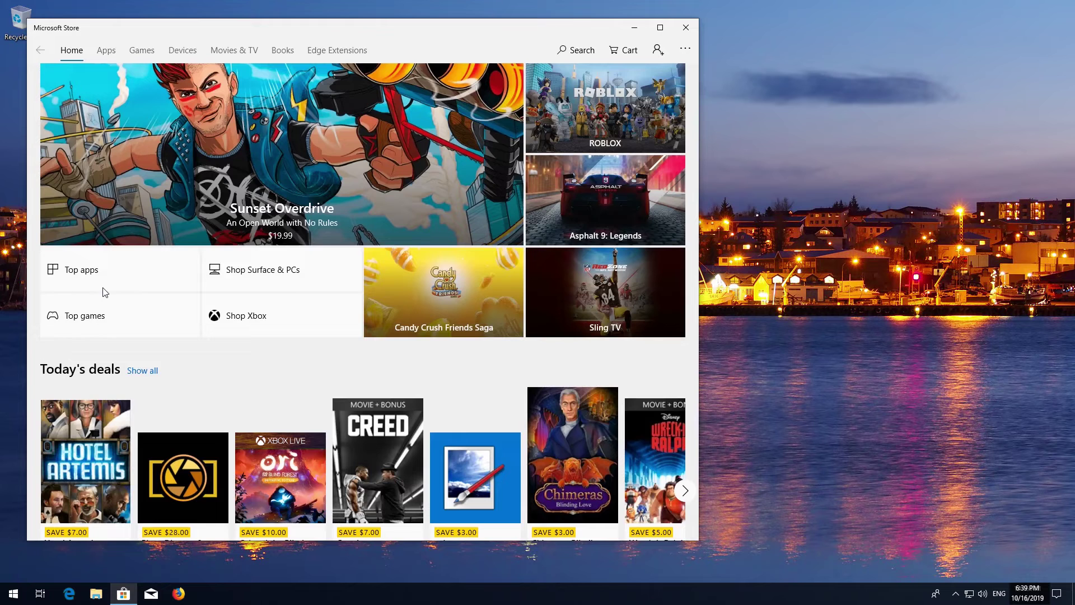
left_click(685, 28)
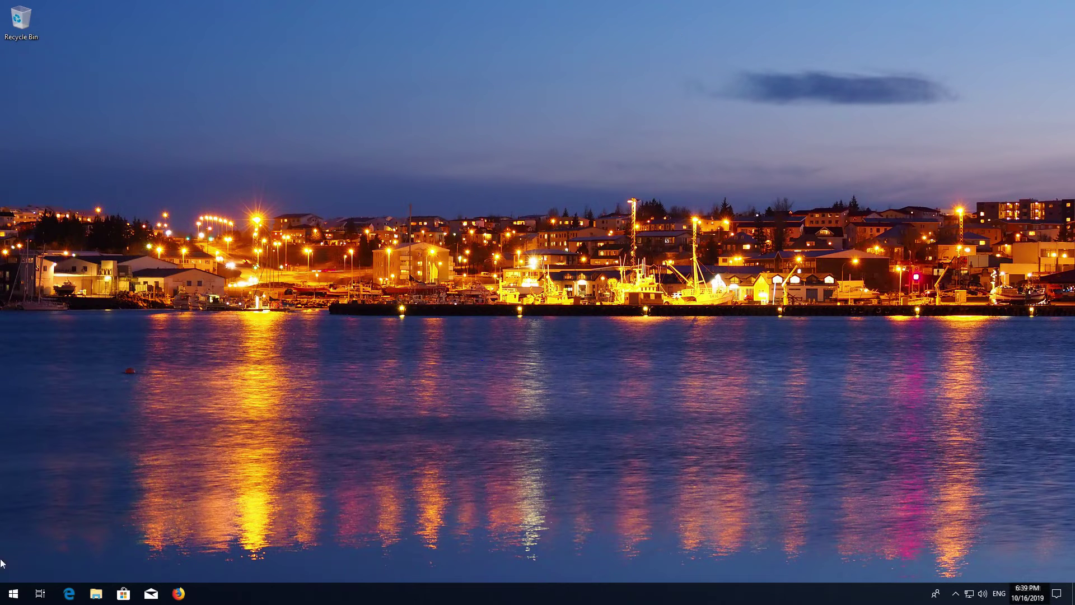
- Open the computer's power options
left_click(12, 594)
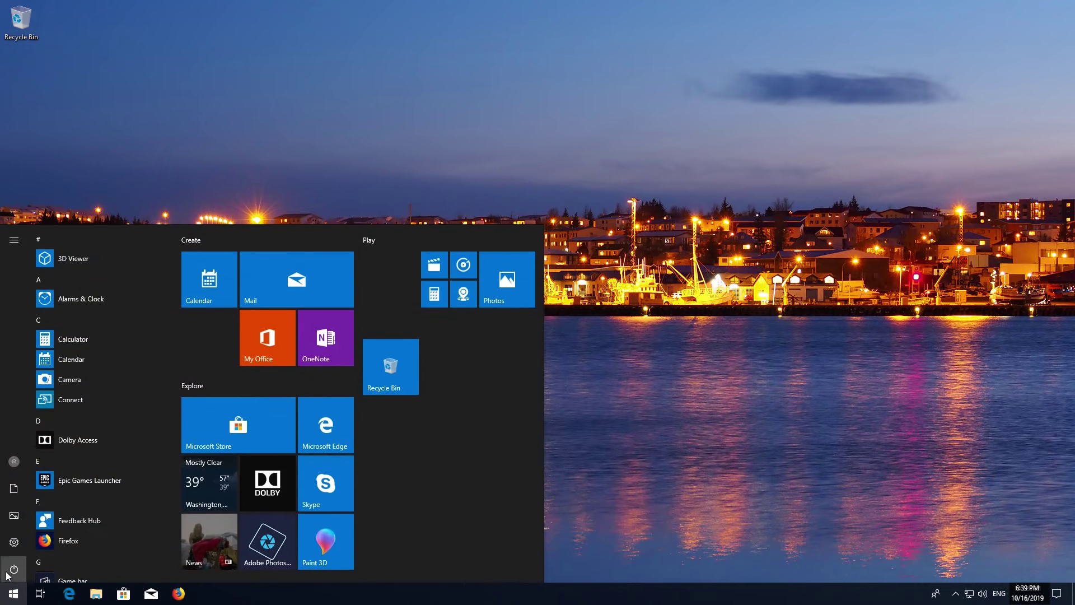
left_click(7, 572)
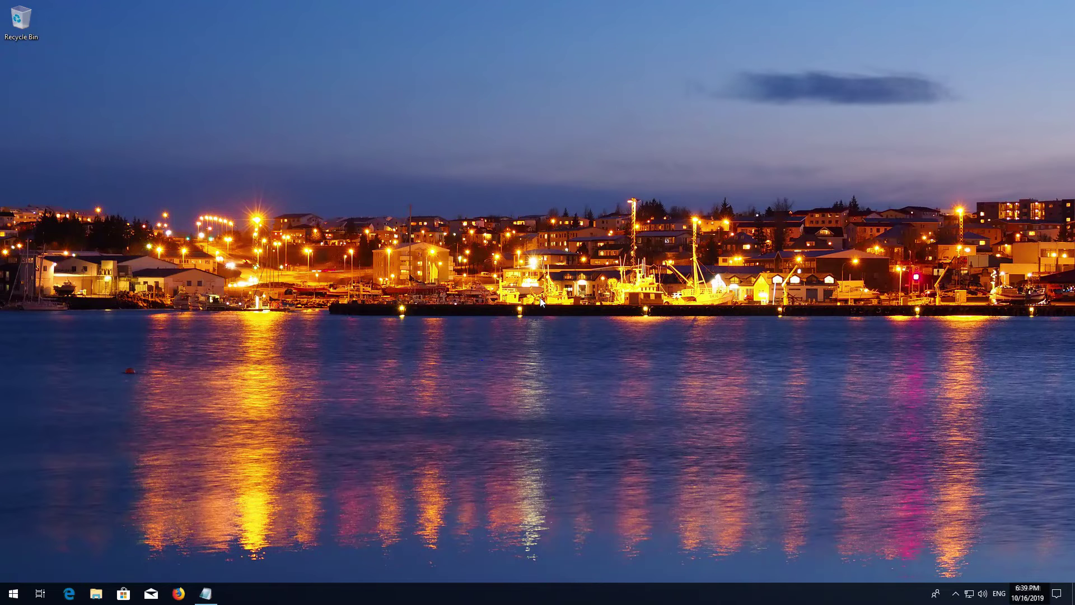
- Launch Windows PowerShell as administrator, allow it to make changes, and move its window toward the middle of the desktop
key("super")
type("pow")
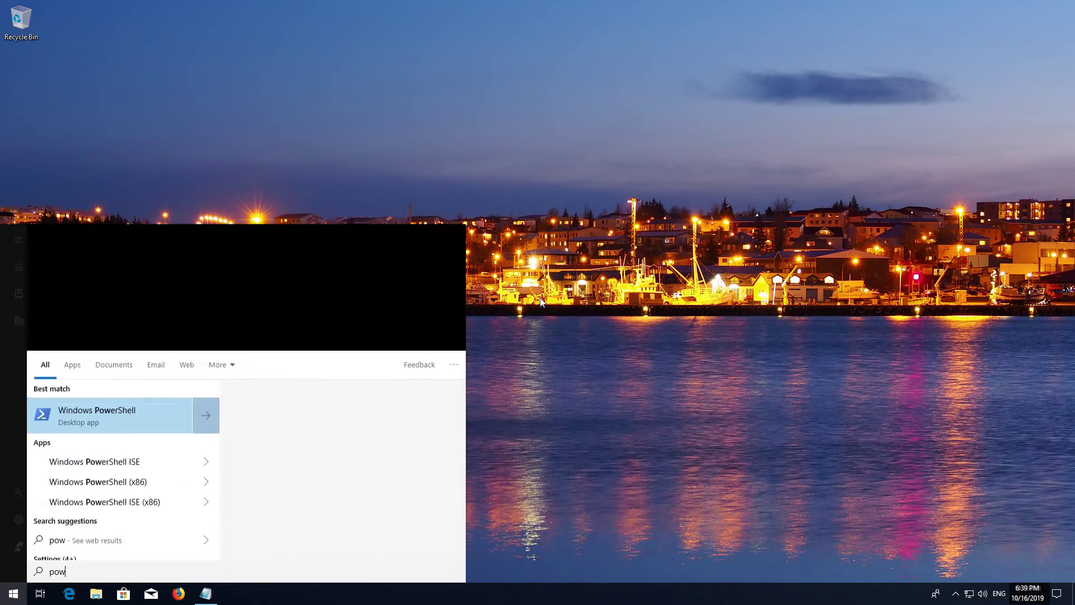
type("eshell")
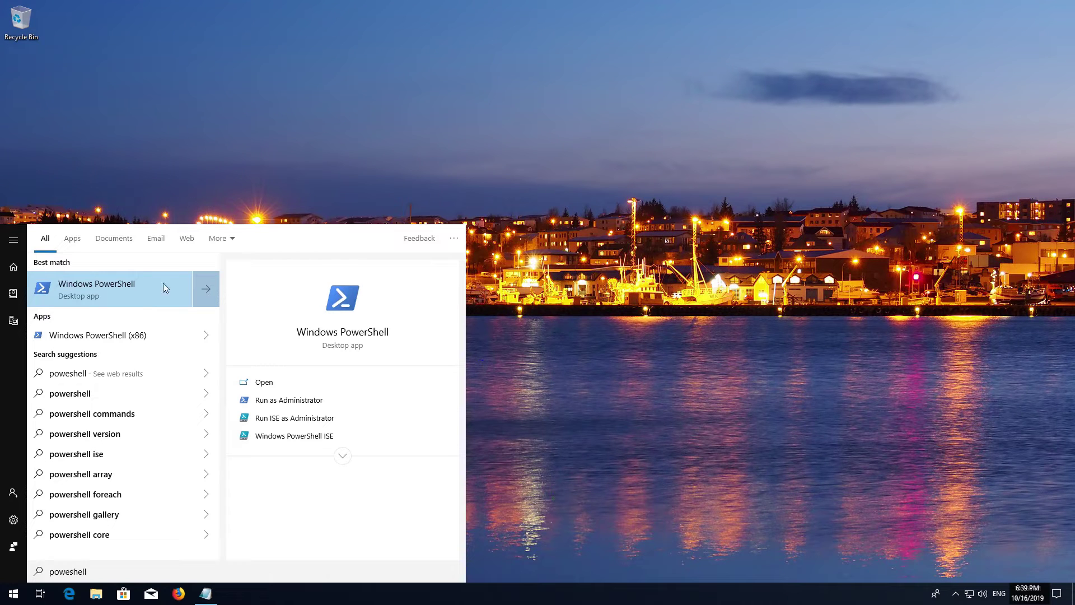
right_click(141, 288)
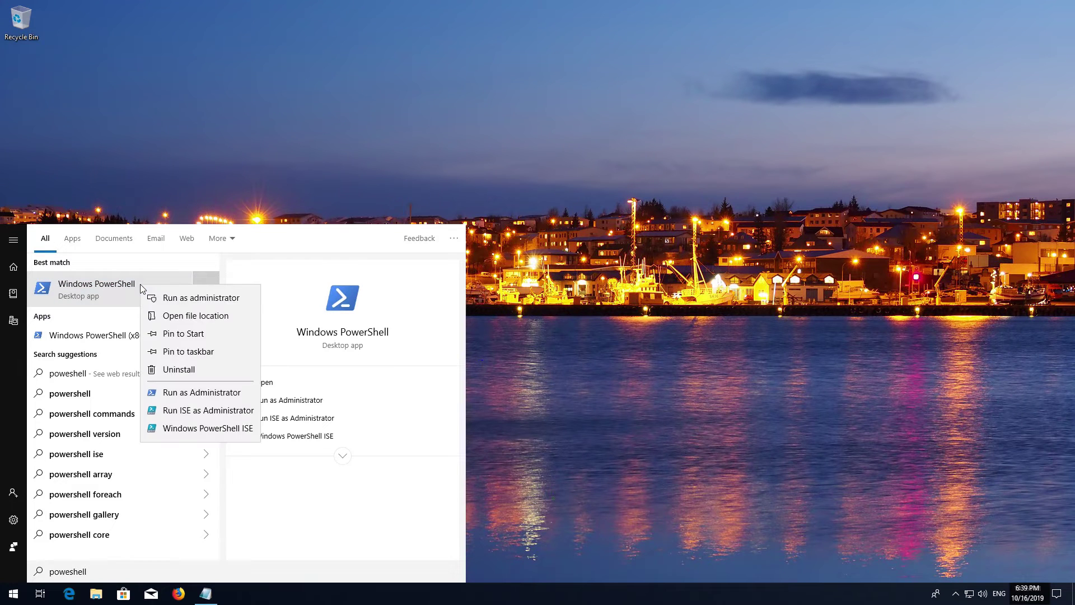
left_click(197, 299)
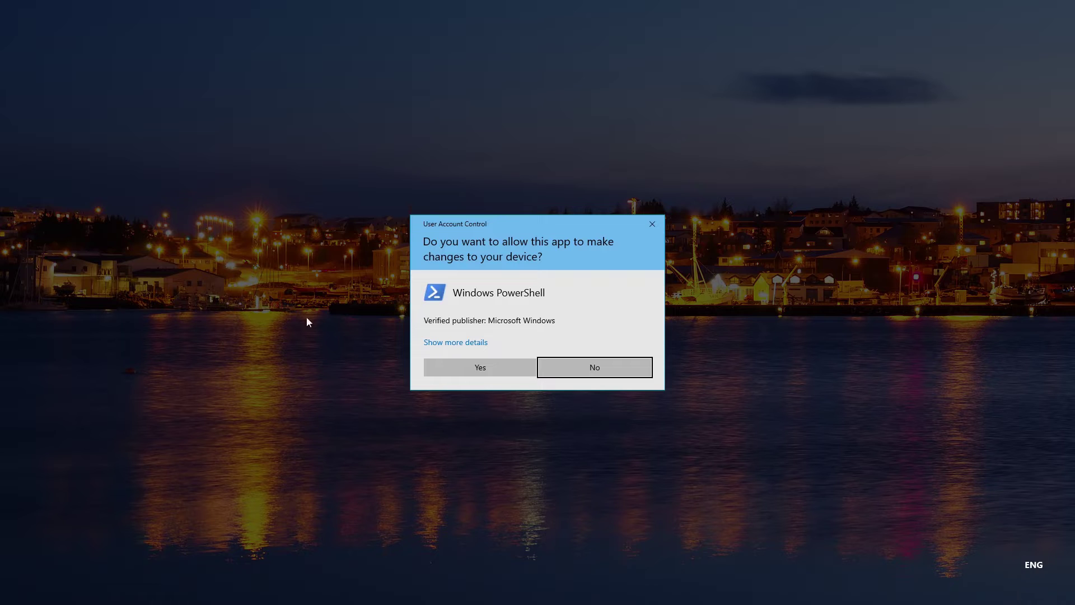
left_click(470, 372)
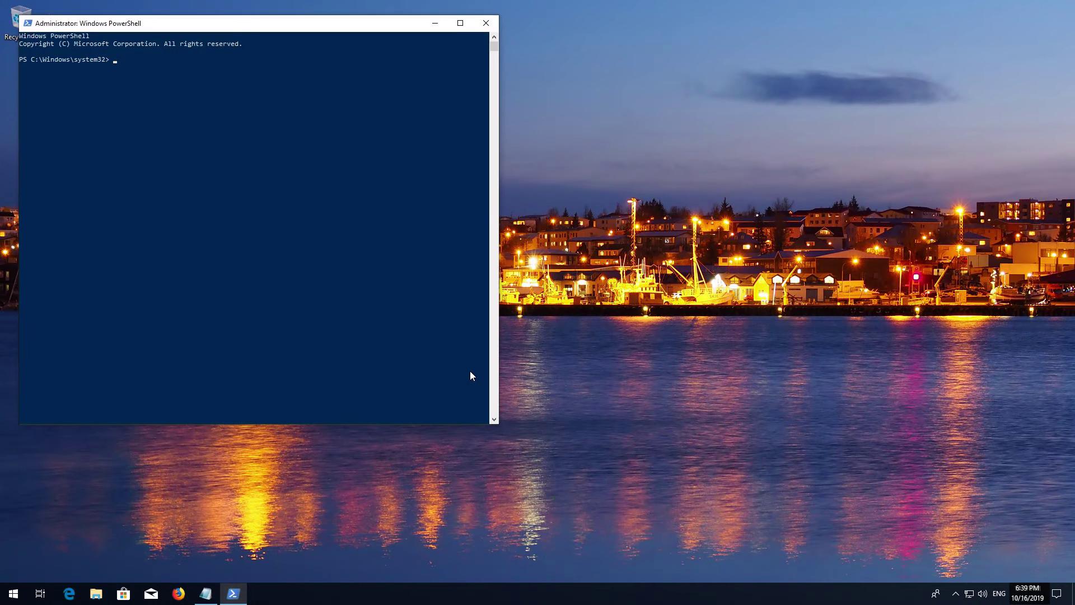
left_click_drag(281, 32, 487, 53)
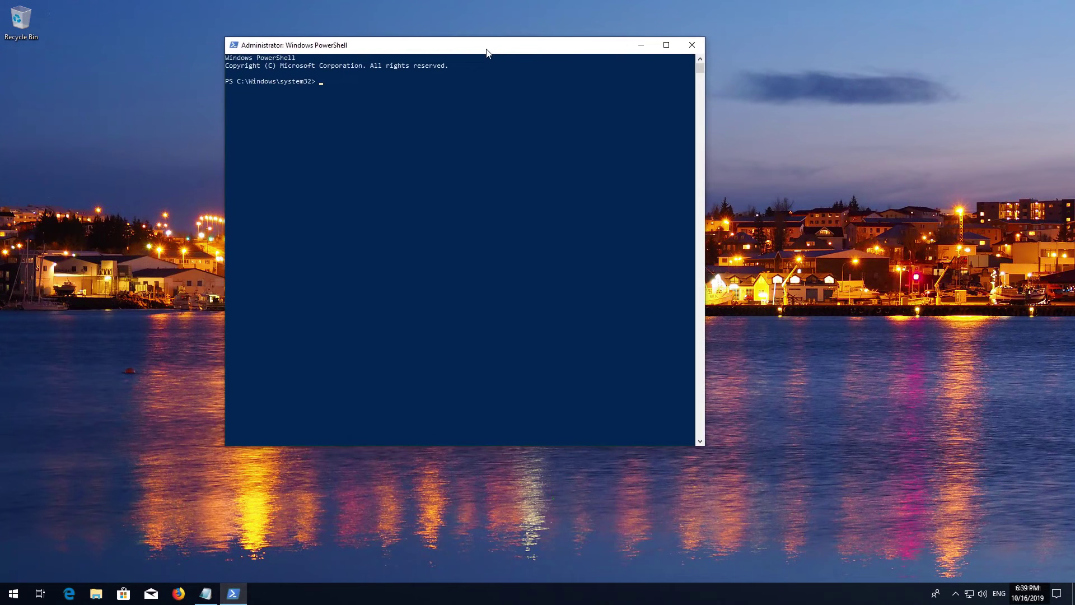
- Switch to Notepad, copy the entire Get-AppXPackage command for Microsoft.WindowsStore, and minimize the document window
left_click(206, 593)
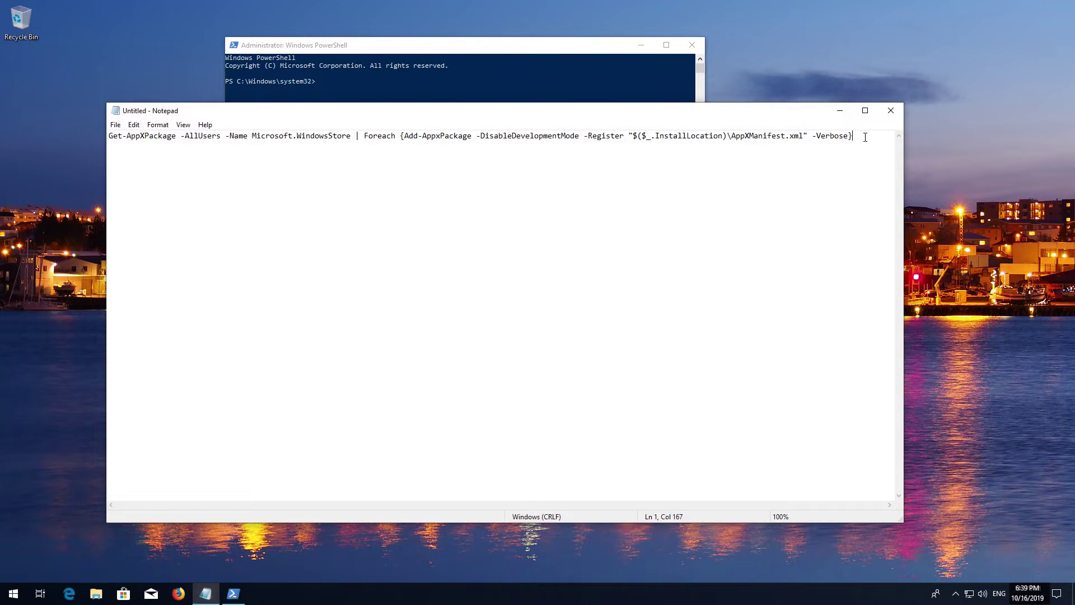
left_click_drag(862, 137, 75, 134)
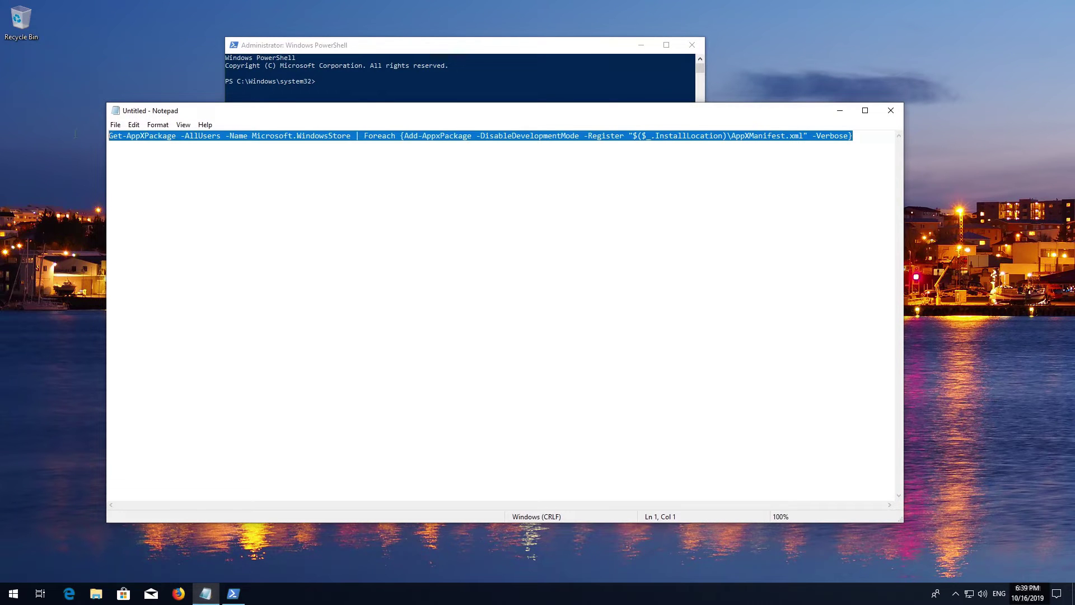
right_click(118, 137)
left_click(141, 170)
left_click(842, 112)
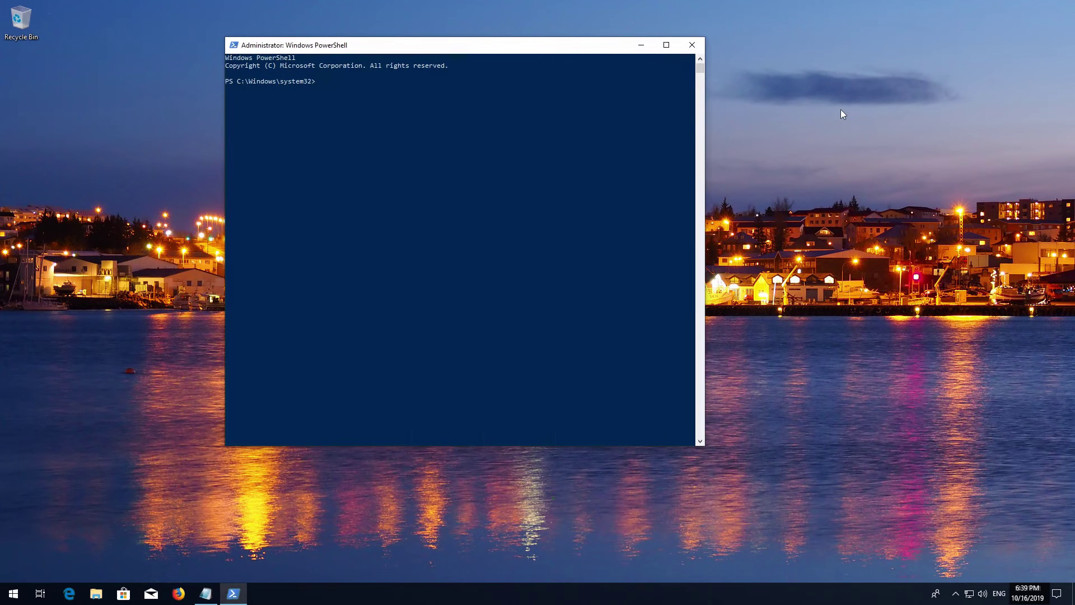
- Paste and run the copied command in PowerShell to re-register Microsoft.WindowsStore, and end the session with exit
right_click(488, 42)
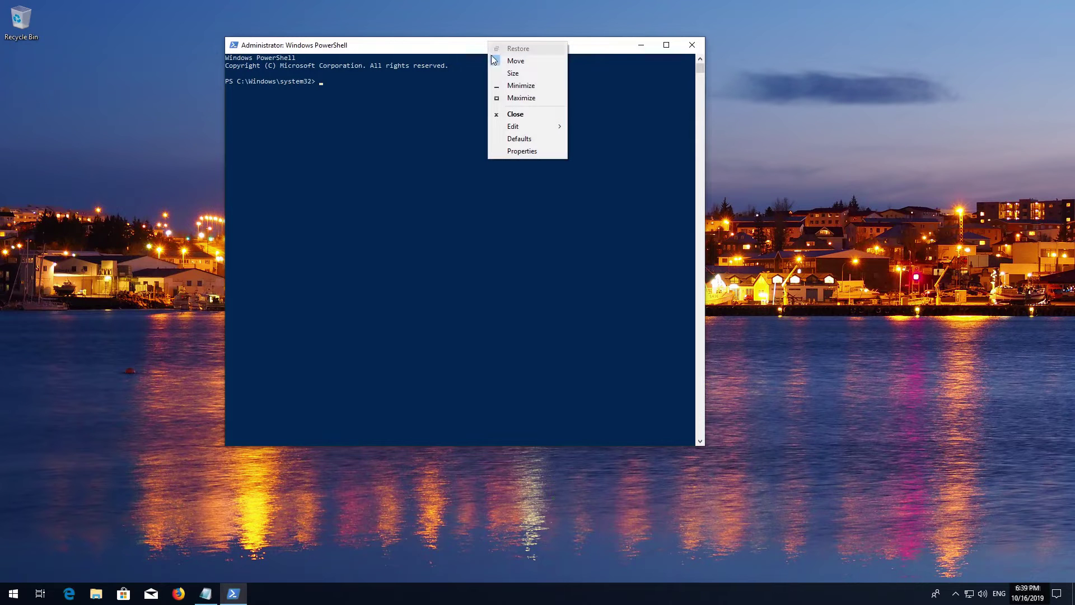
mouse_move(510, 127)
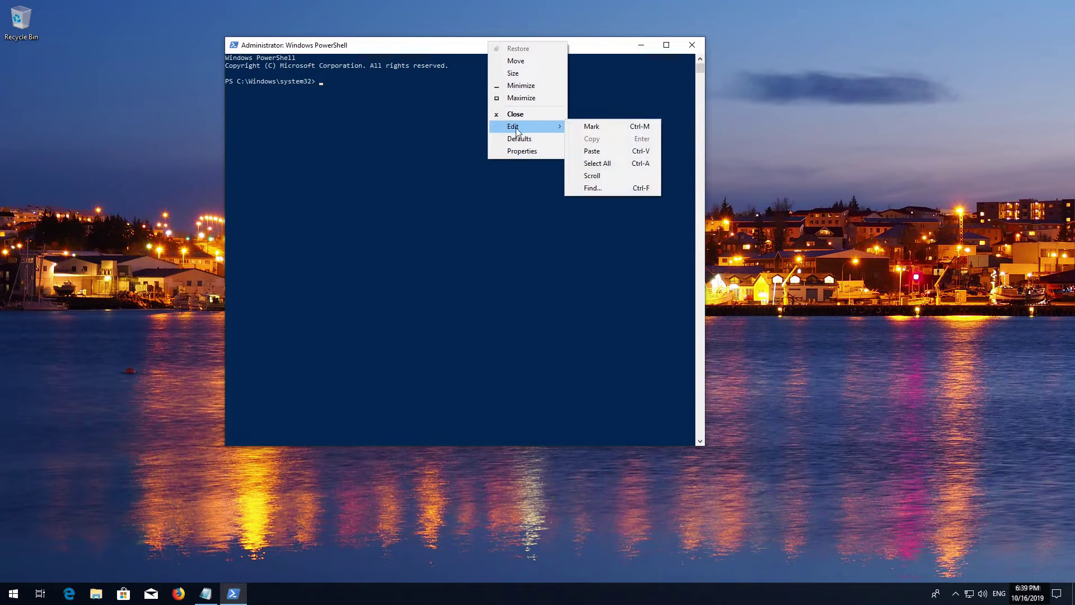
left_click(610, 151)
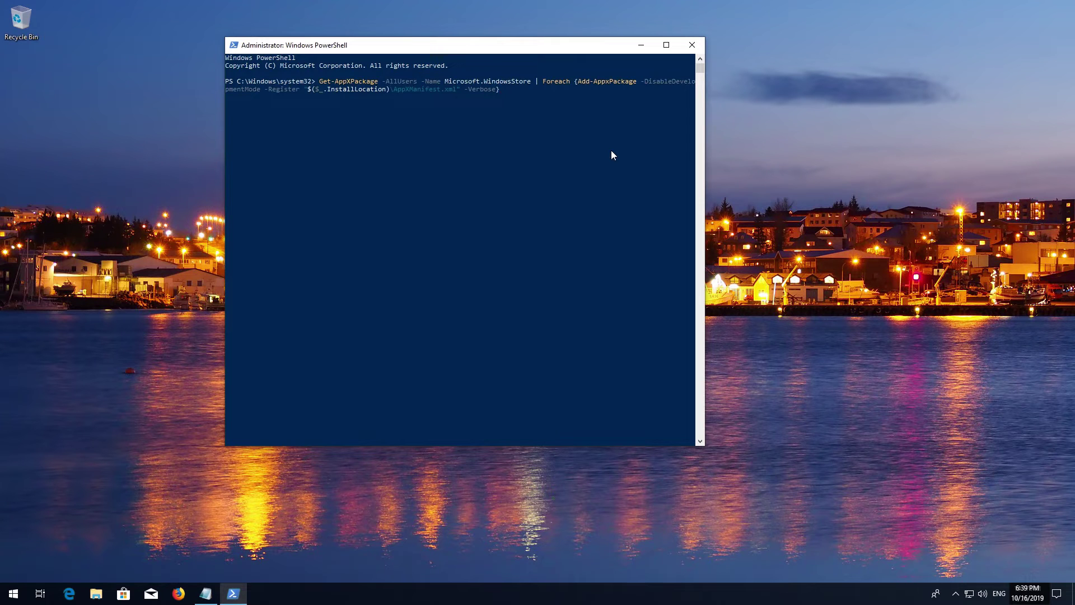
key("Return")
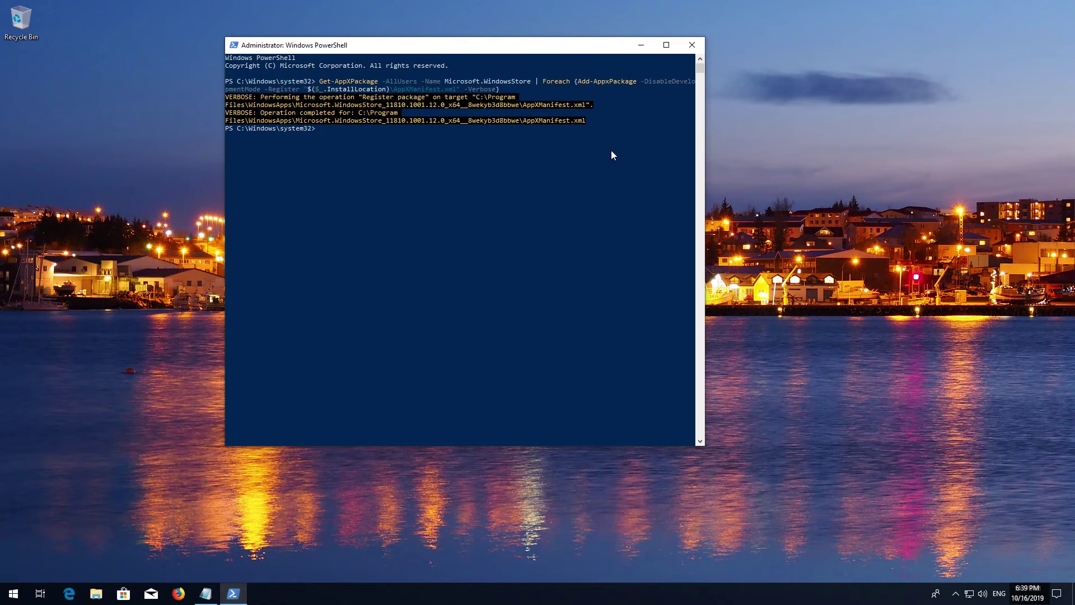
type("exit")
key("Return")
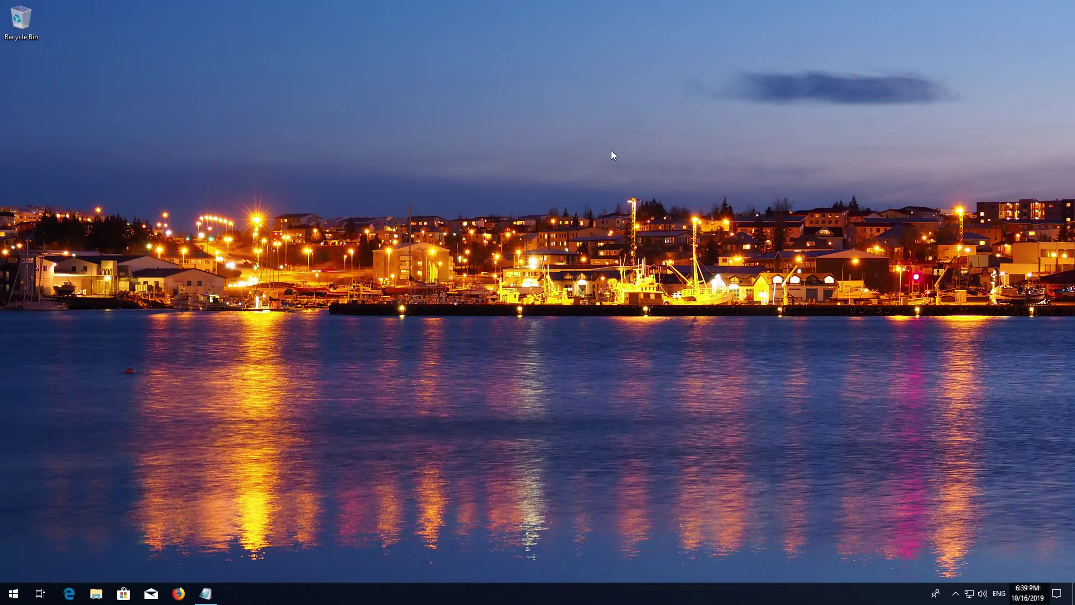
- Restart the computer to finish the Microsoft Store re-registration
key("super")
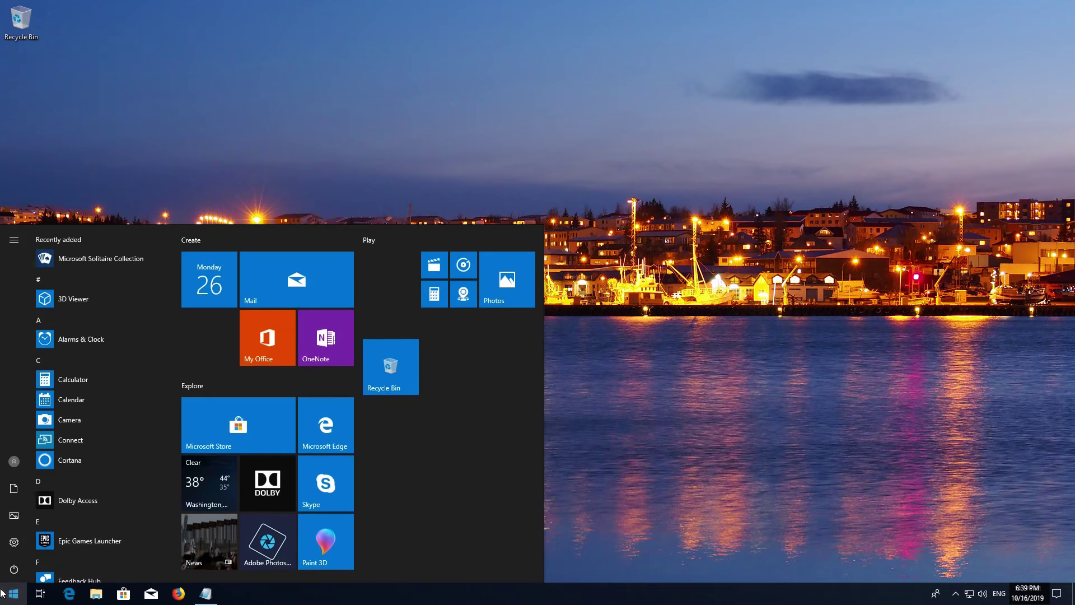
left_click(11, 571)
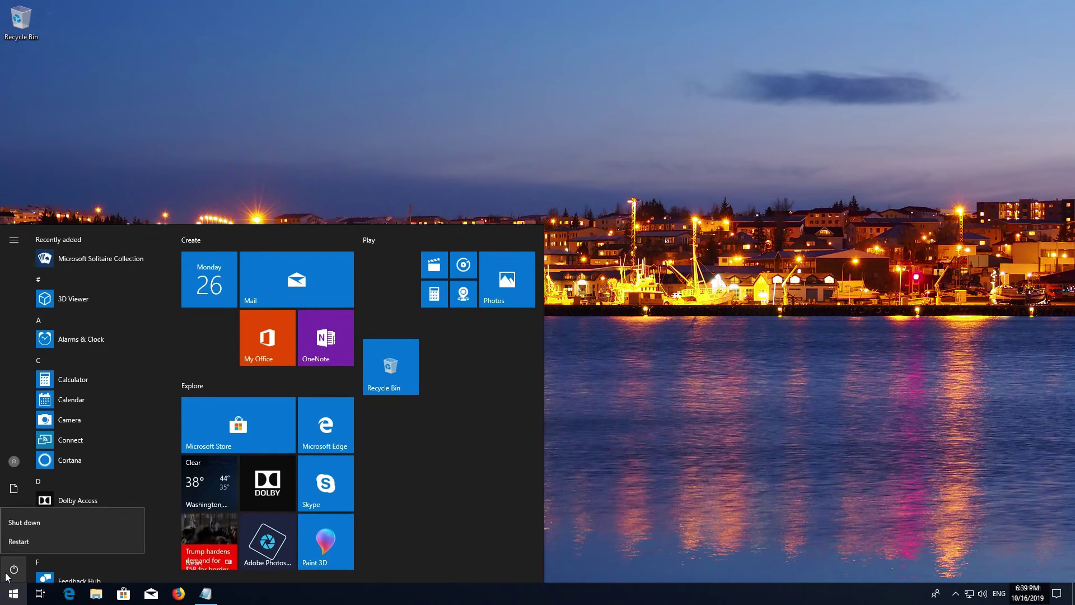
left_click(25, 541)
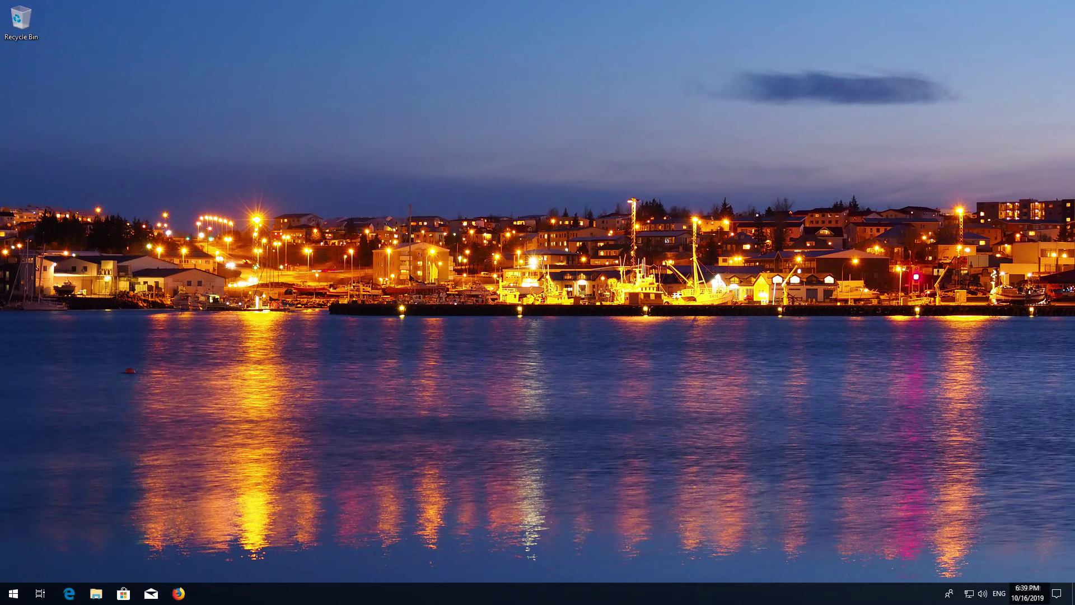
- Open Microsoft Store to check whether it works after the restart
left_click(13, 593)
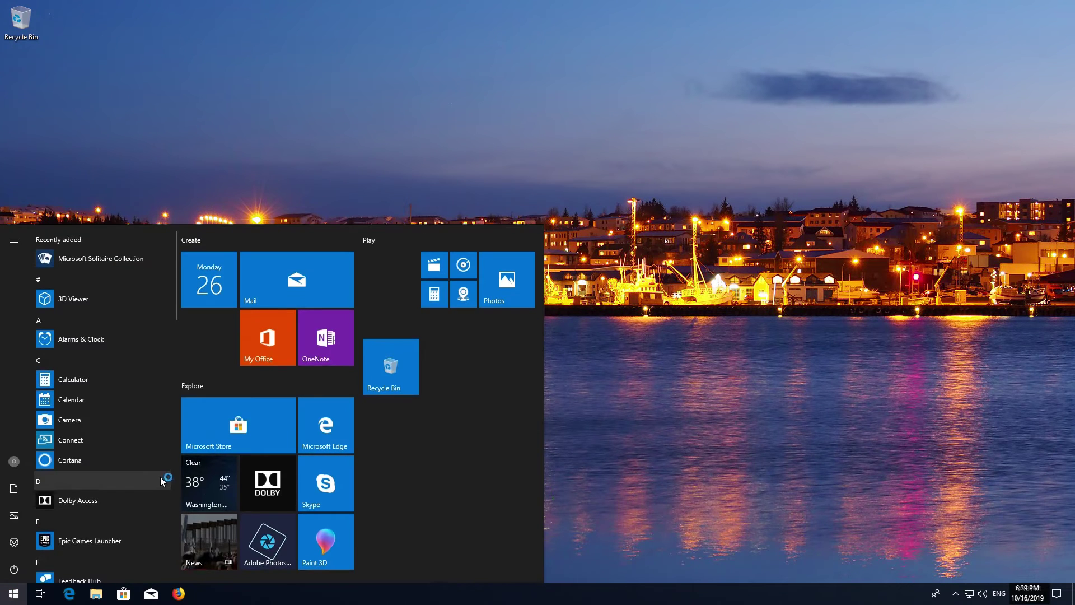
left_click(197, 441)
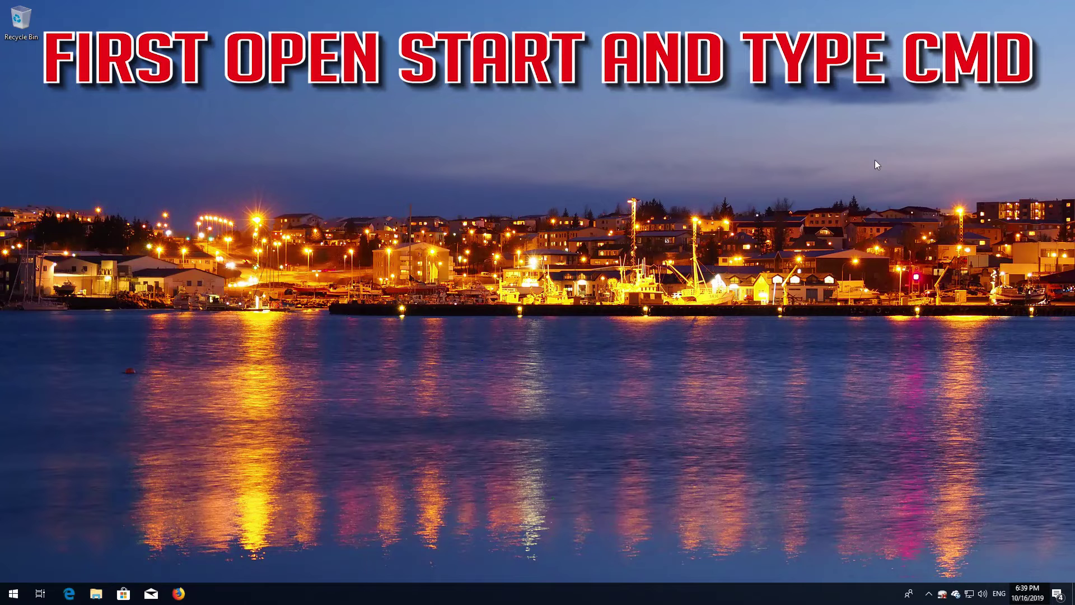
- Search for cmd, run Command Prompt as administrator, allow it to make changes, and move its window toward the middle of the desktop
key("super")
type("cmd")
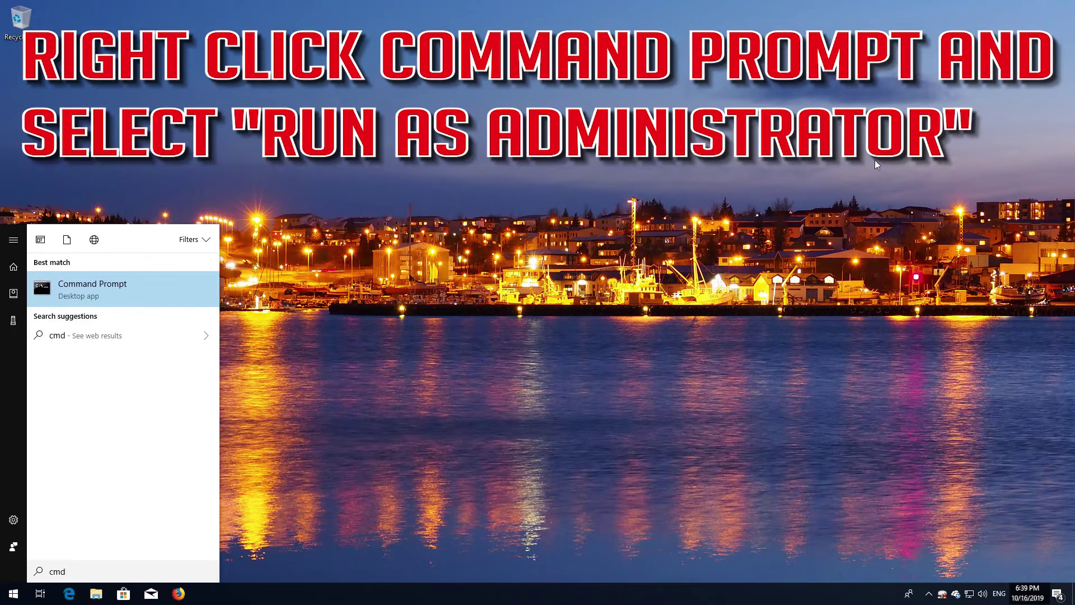
right_click(111, 288)
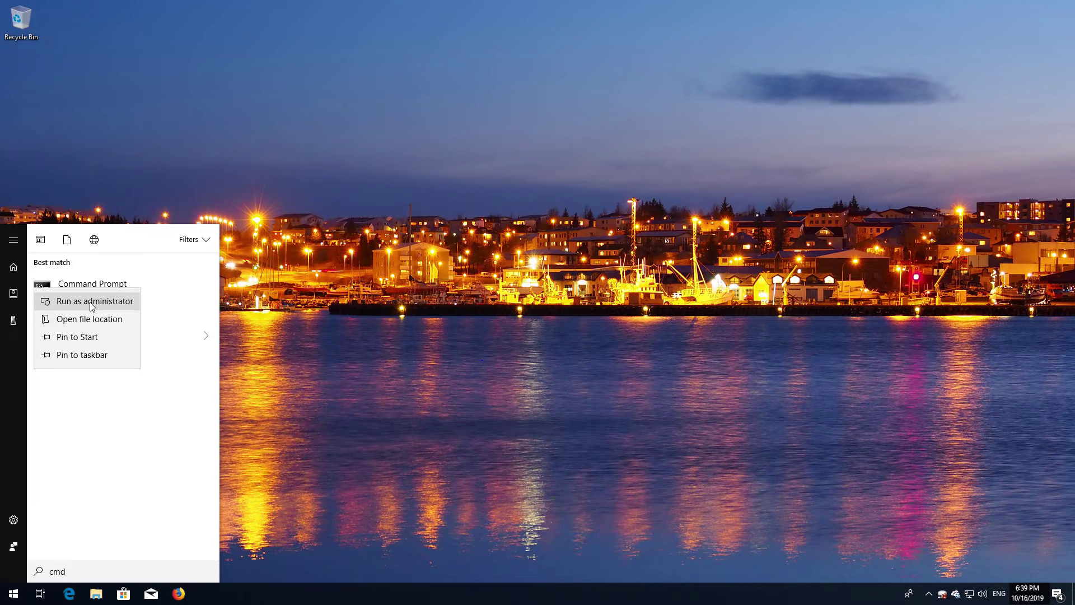
left_click(90, 303)
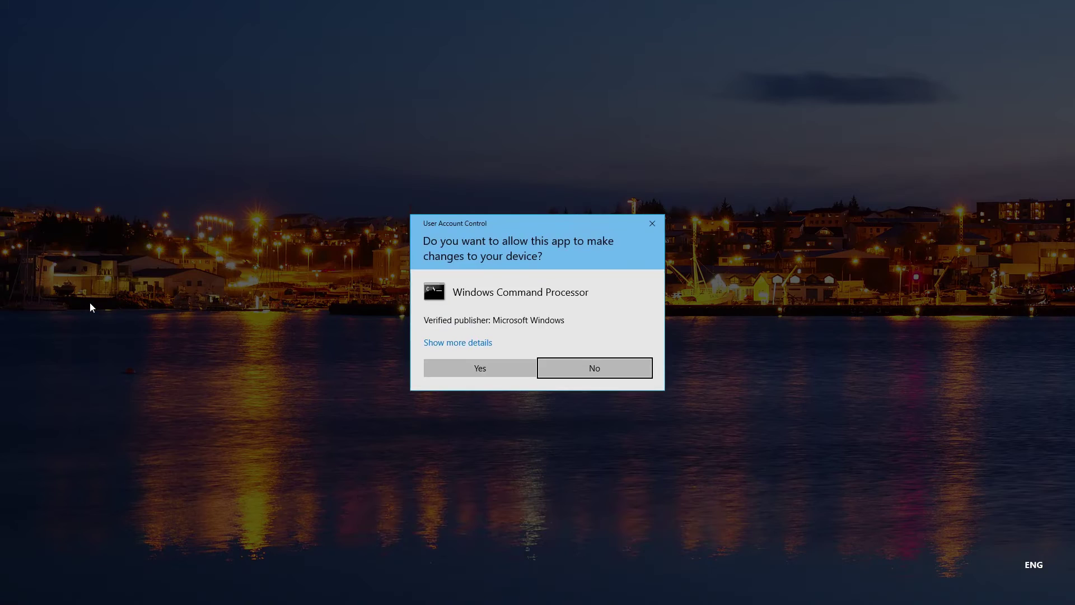
left_click(479, 372)
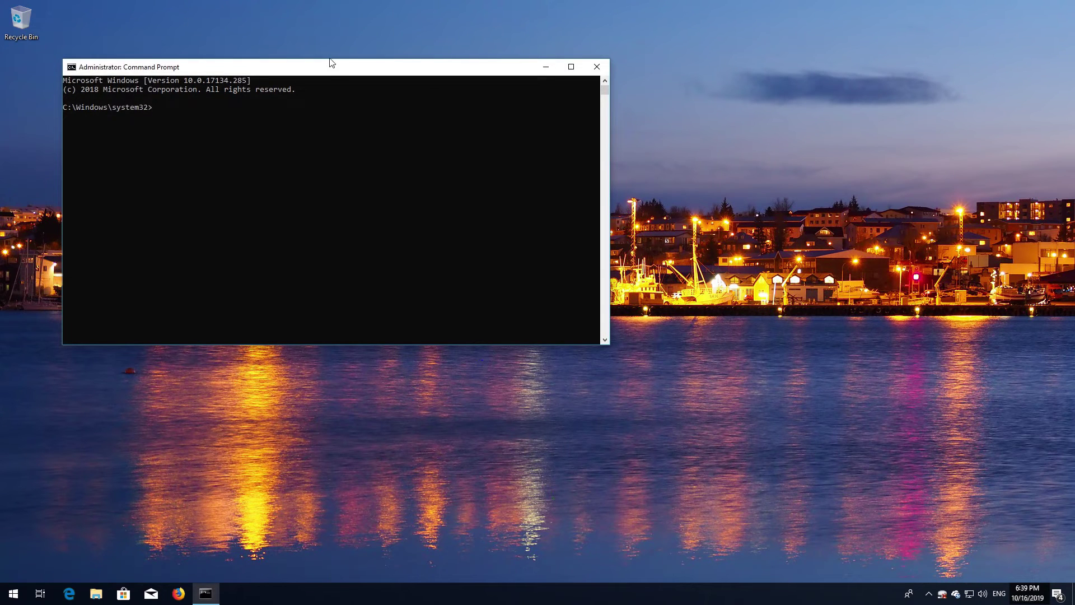
left_click_drag(329, 68, 618, 144)
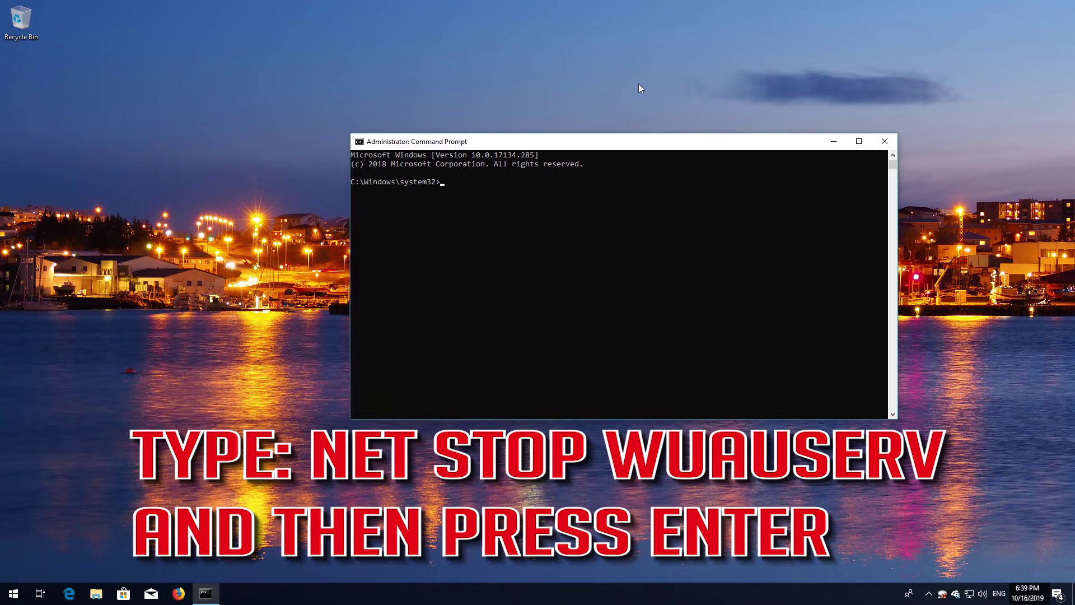
- Stop the wuauserv and cryptSVC services with net stop commands
type("net stop wuauserv")
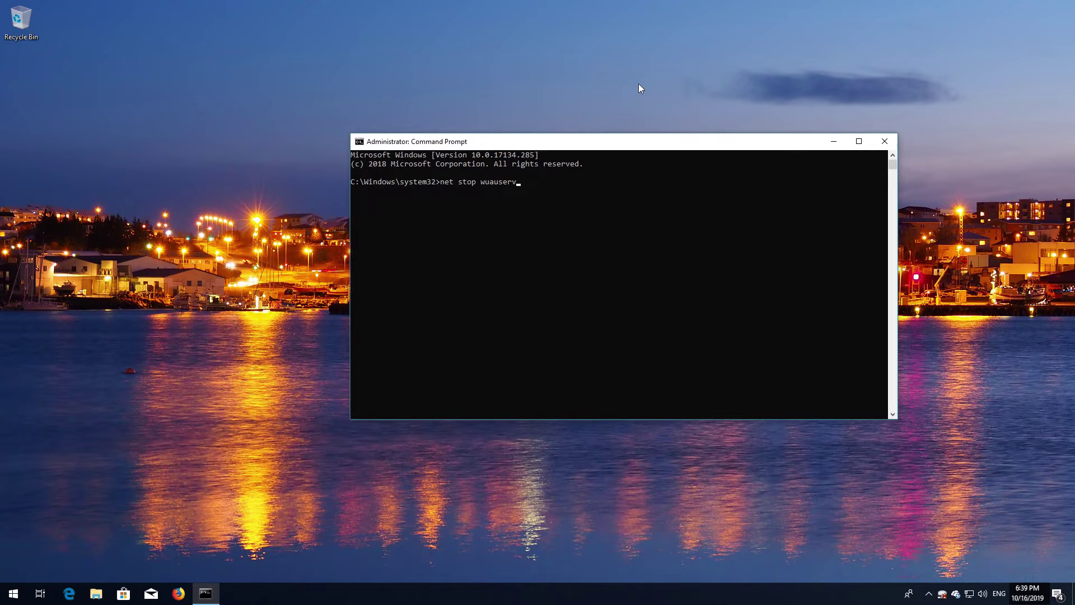
key("Return")
type("net stop")
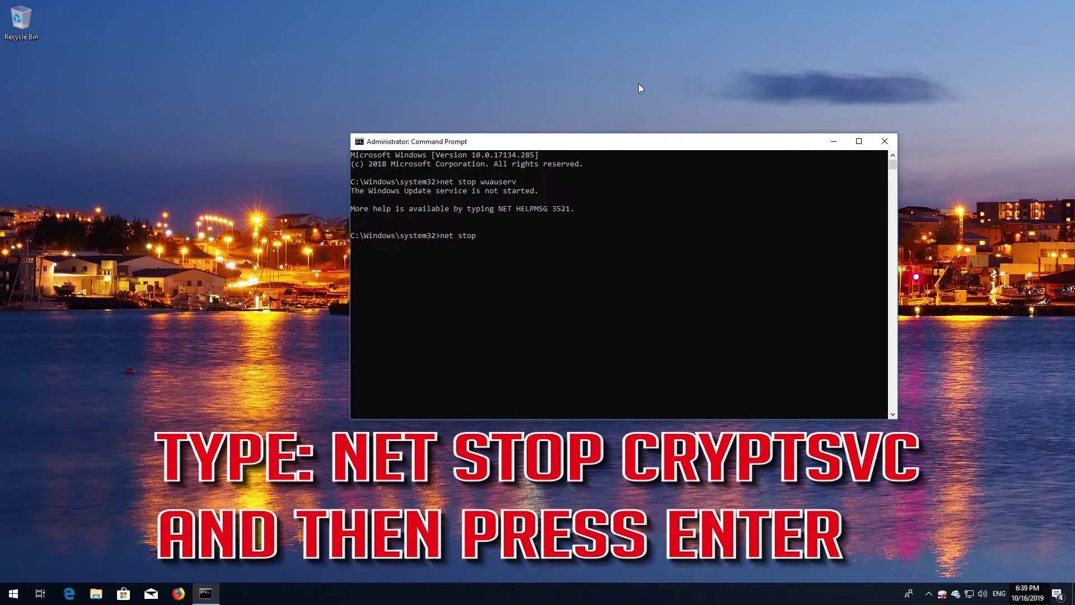
type(" cryptSVC")
key("Return")
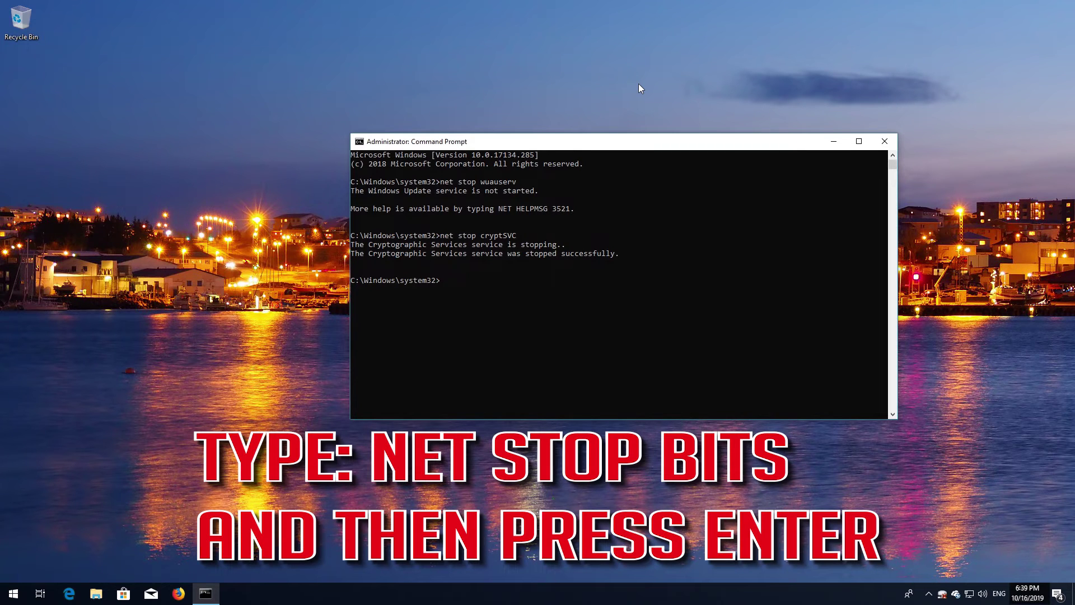
- Stop the bits and msiserver services with net stop commands
type("net stop bits")
key("Return")
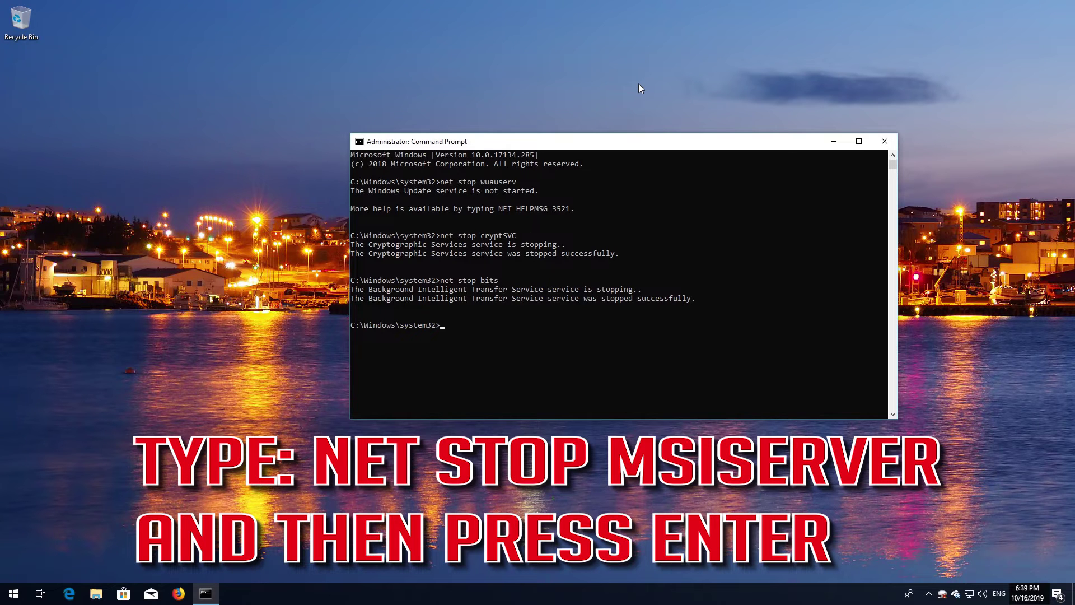
type("net stop msiserver")
key("Return")
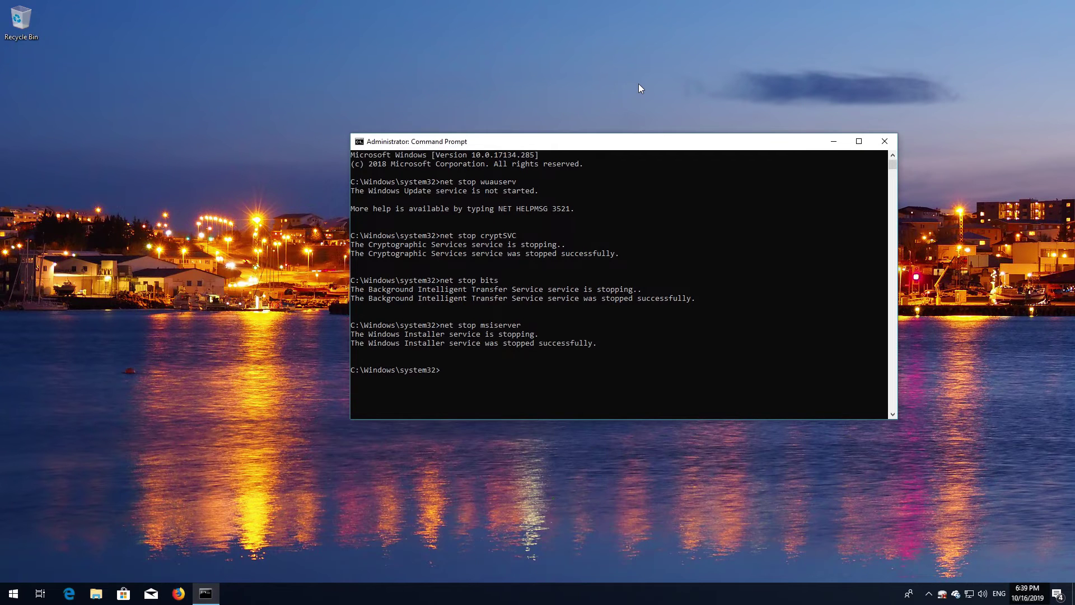
- Rename the C:\Windows\SoftwareDistribution folder to SoftwareDistribution.old with the ren command
type("ren ")
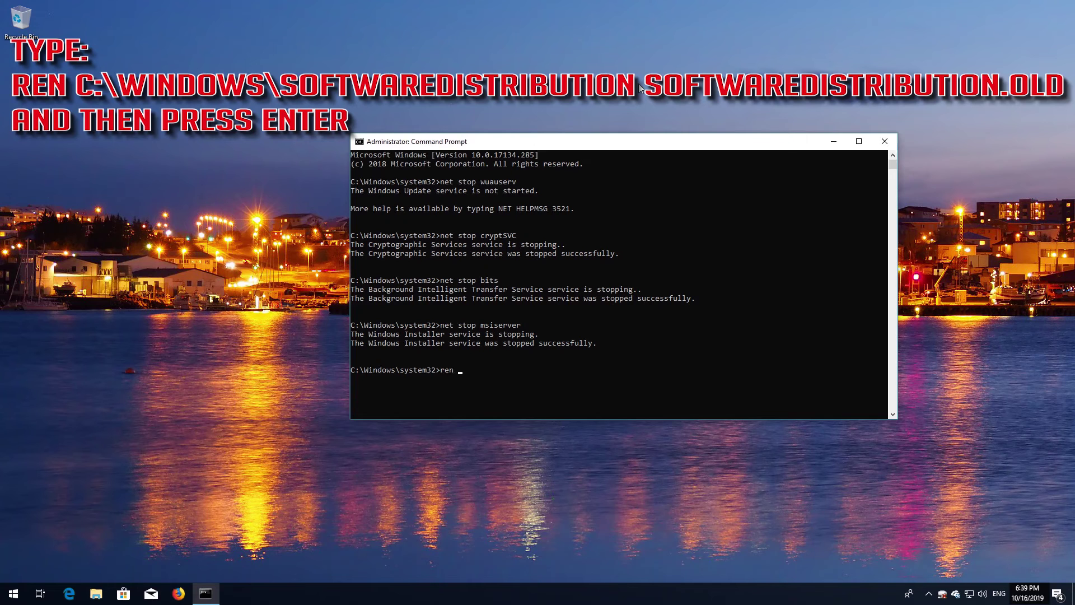
type("C:\\Windows\\SoftwareDistribution")
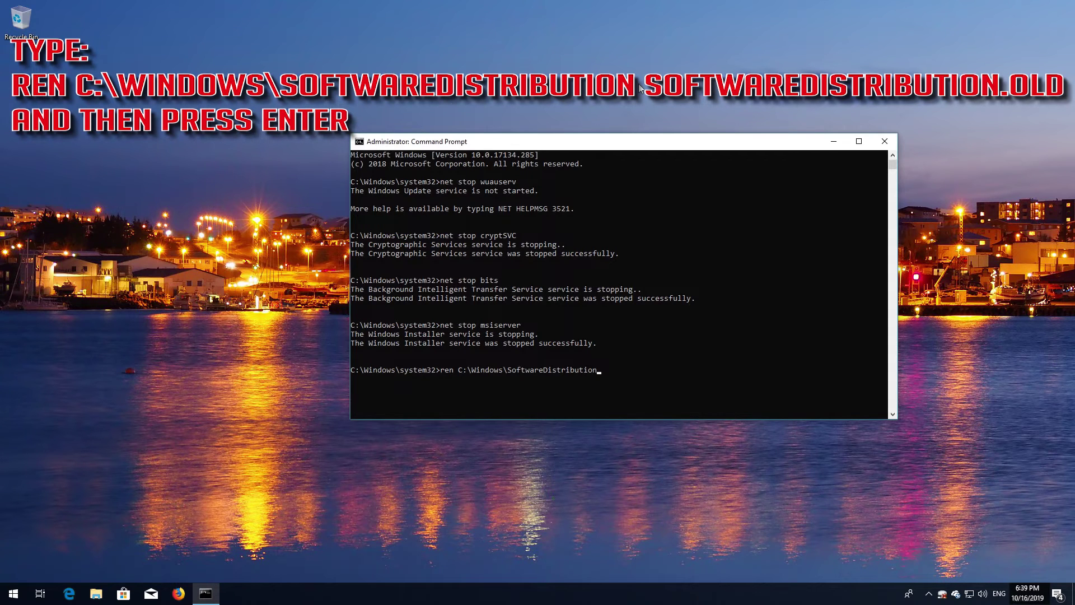
type(" SoftwareDistribution.old")
key("Return")
- Rename the C:\Windows\System32\catroot2 folder to catroot2.old with the ren command
type("ren")
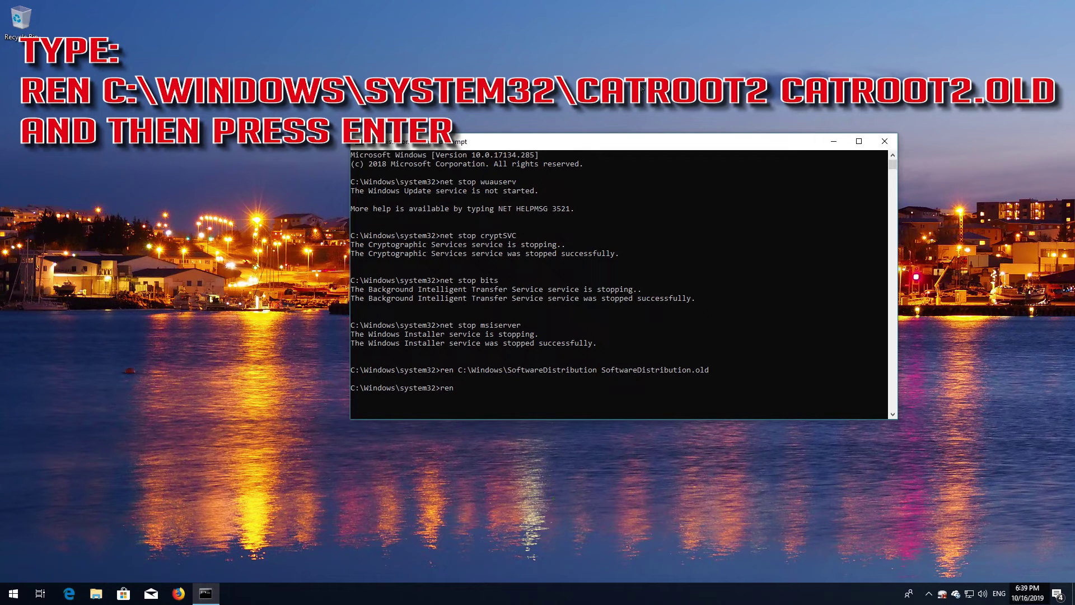
type(" C:\\Windows\\System32\\catroot2 catroot2.o")
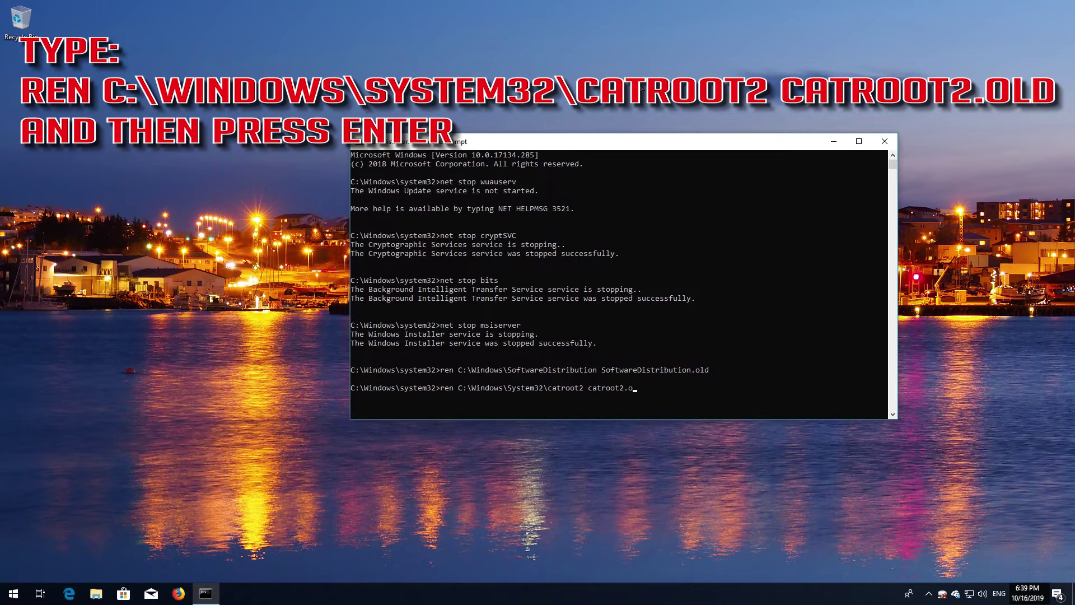
type("ld")
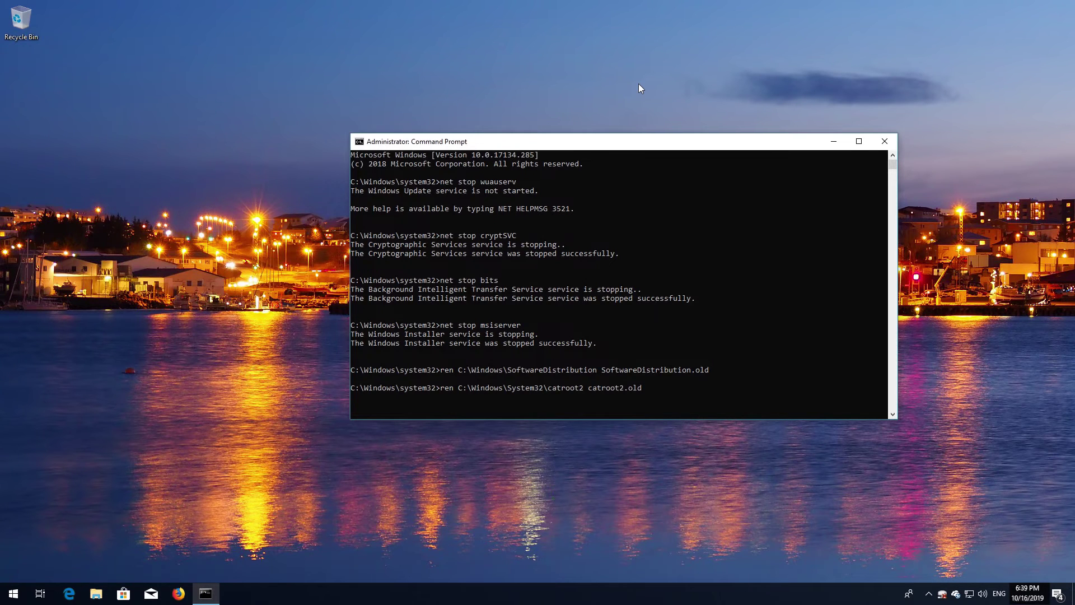
key("Return")
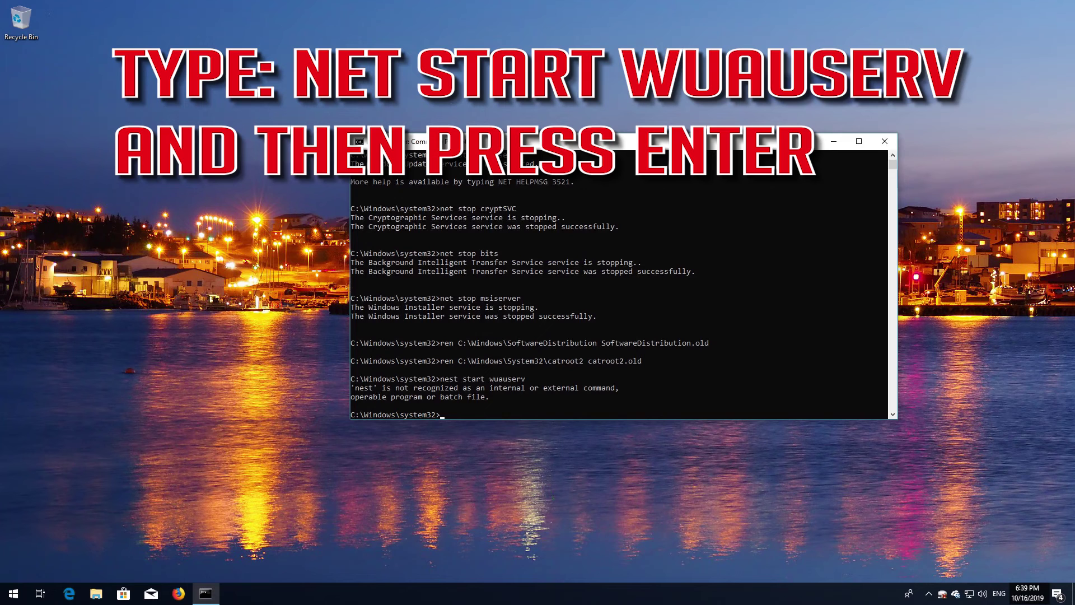
- Correct the mistyped command to net start wuauserv and run it, and start the cryptSVC service with net start
key("Up")
key("BackSpace")
key("Return")
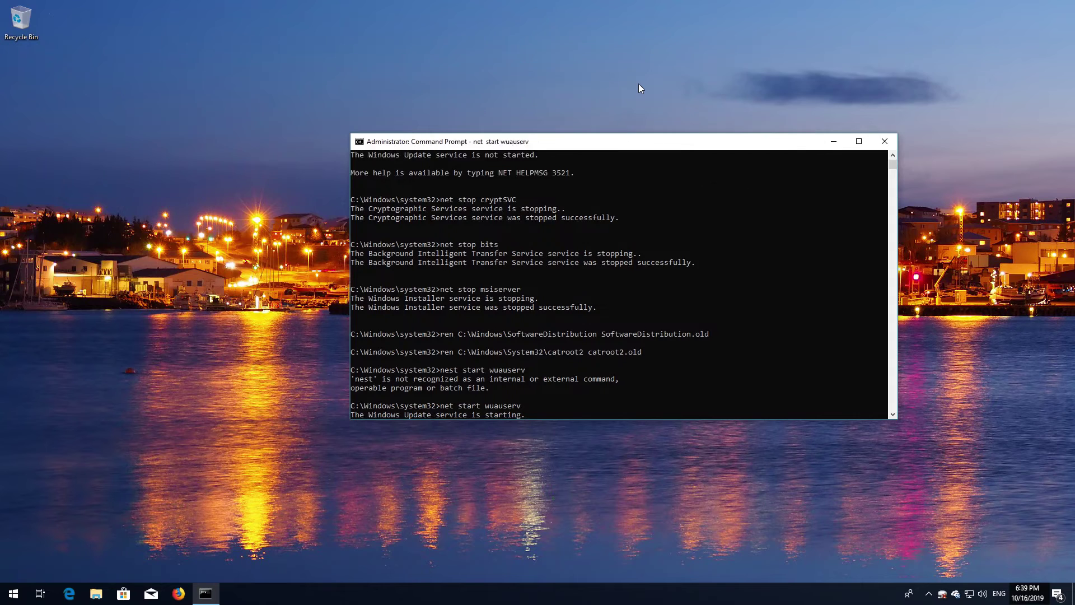
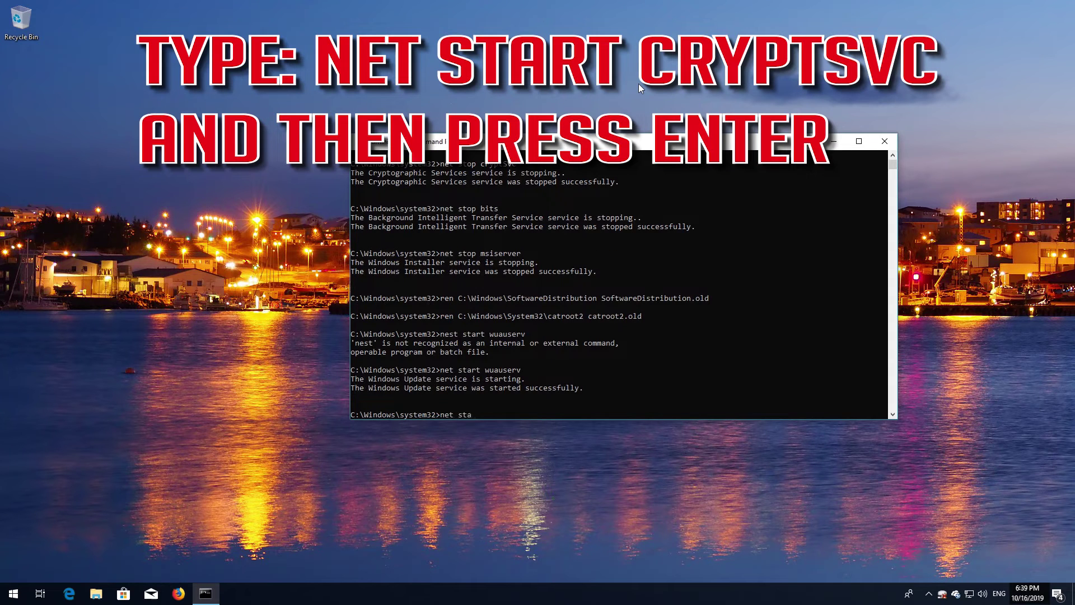
type("cryptSVC")
key("Return")
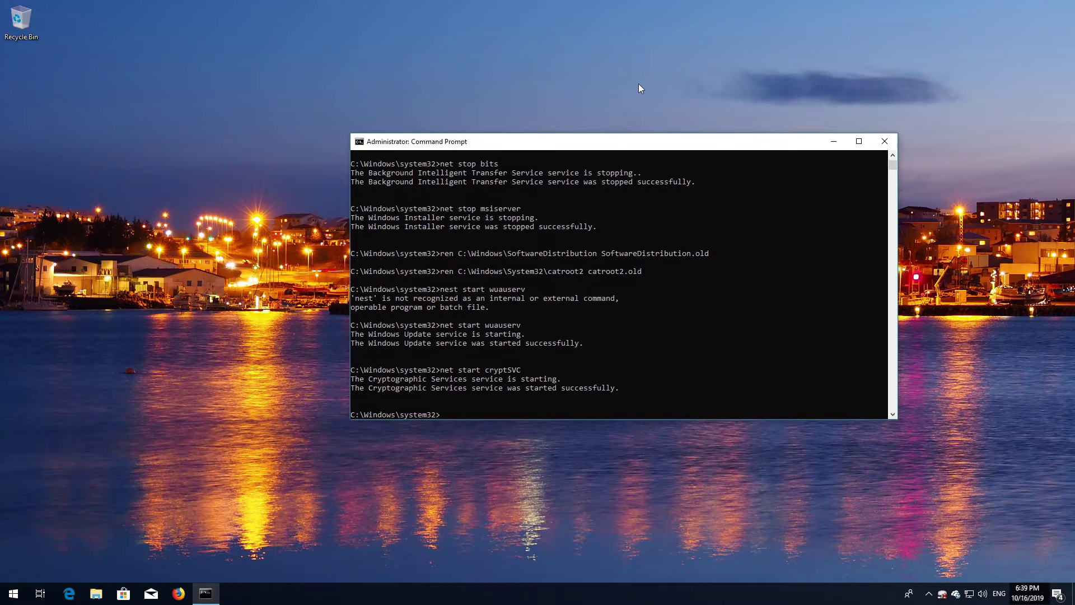
- Start the bits and msiserver services with net start commands, and close the Command Prompt session with exit
type("net s")
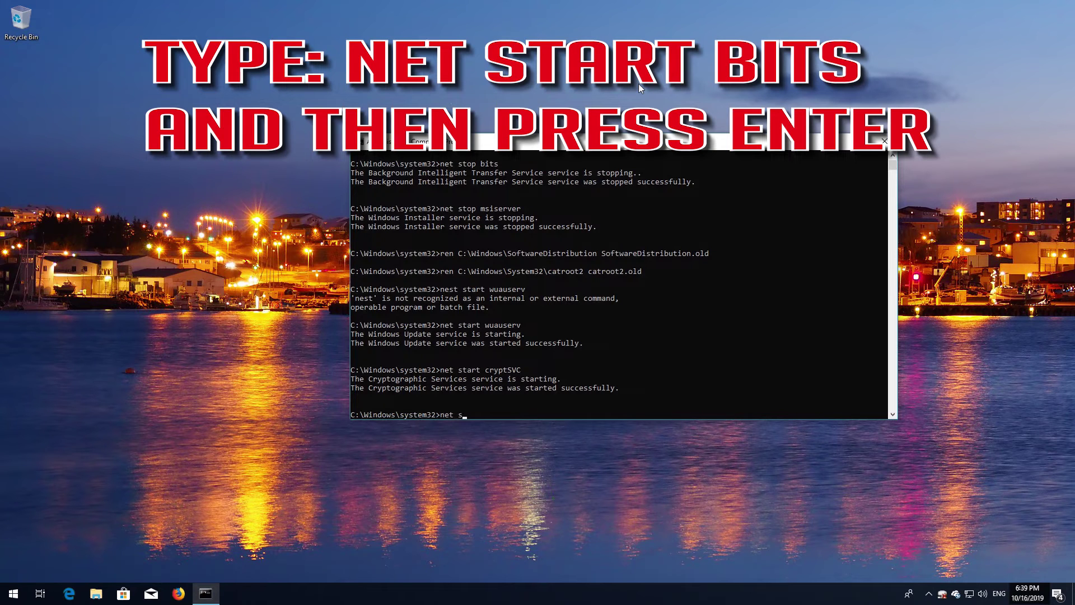
type("tart bits")
key("Return")
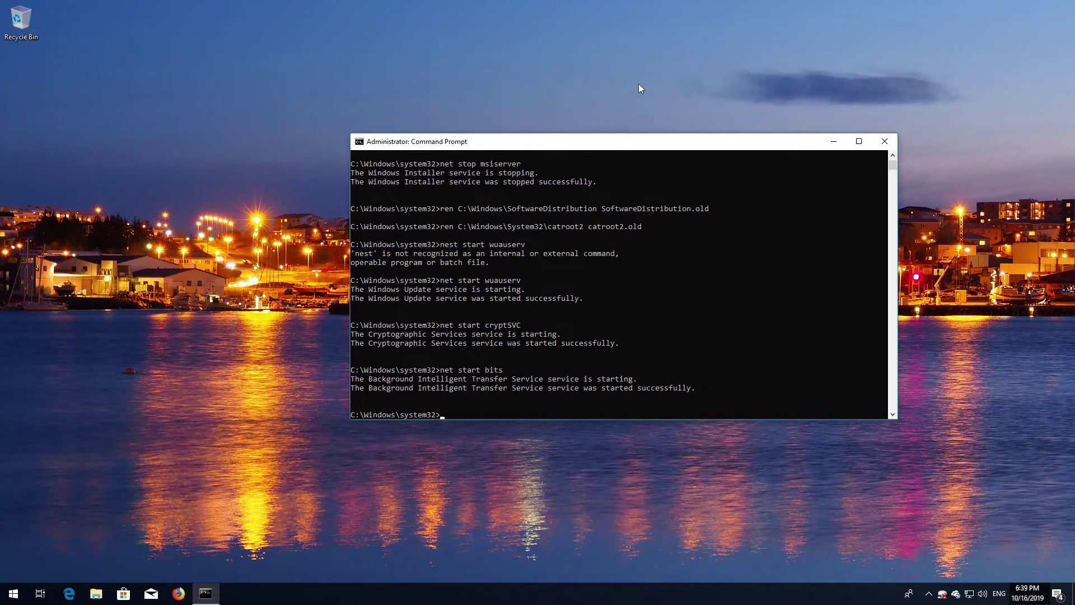
type("net s")
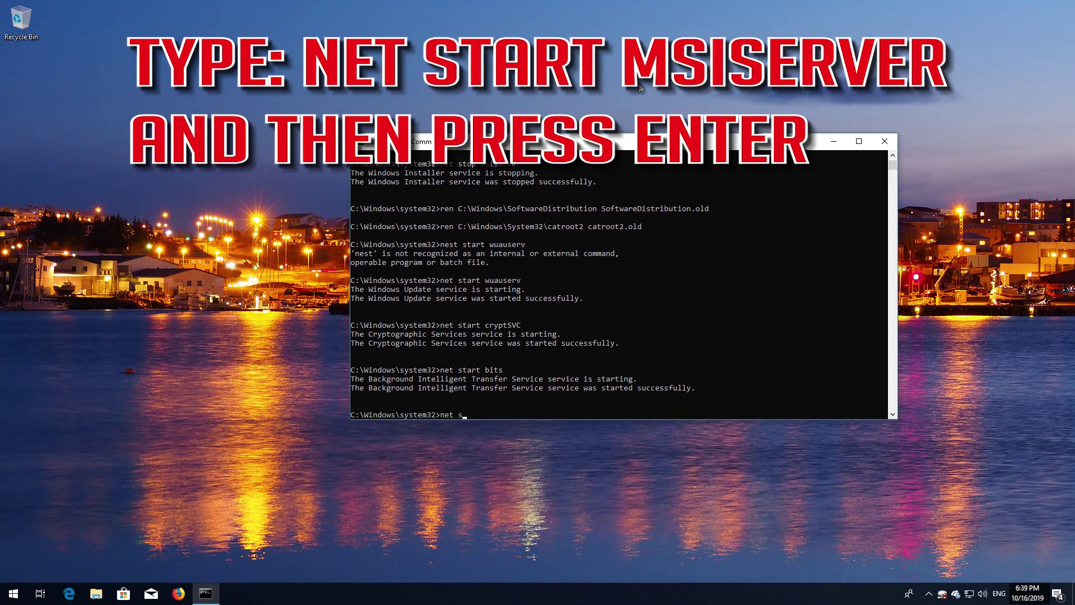
type("tart msiserver")
key("Return")
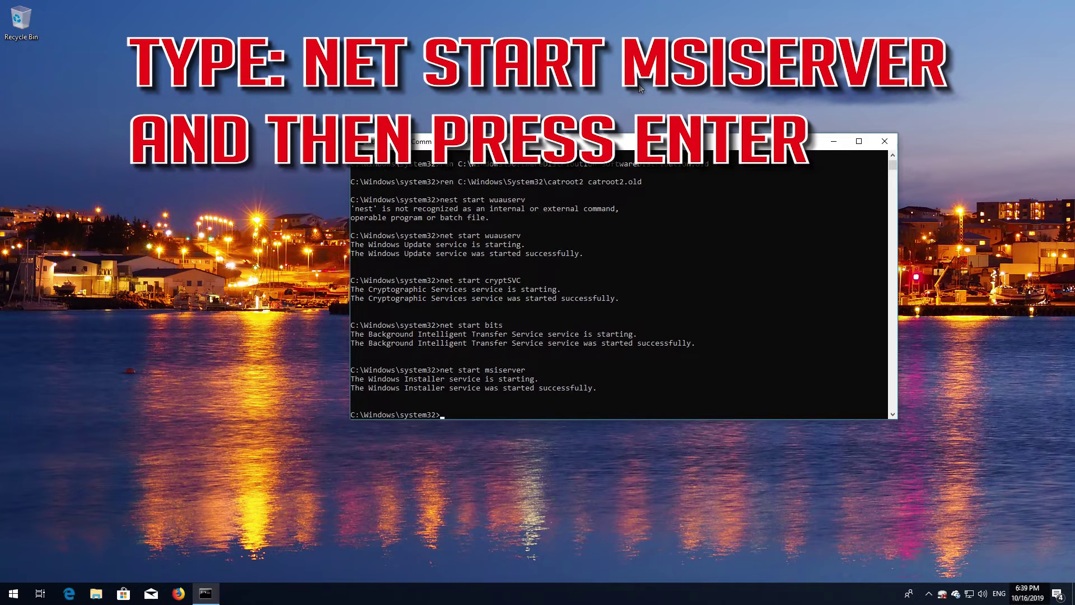
type("exit")
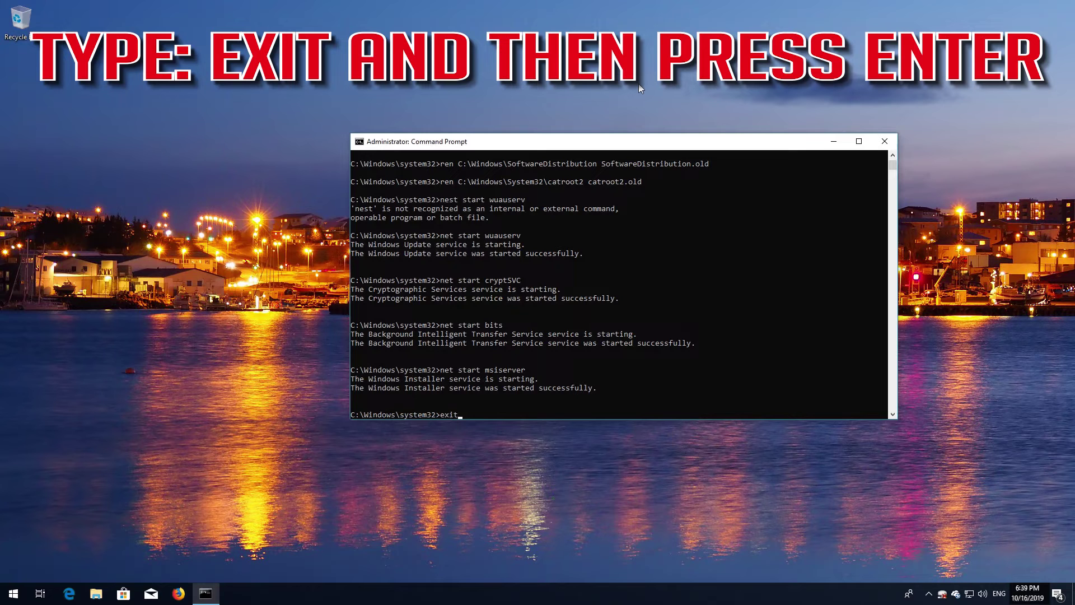
key("Return")
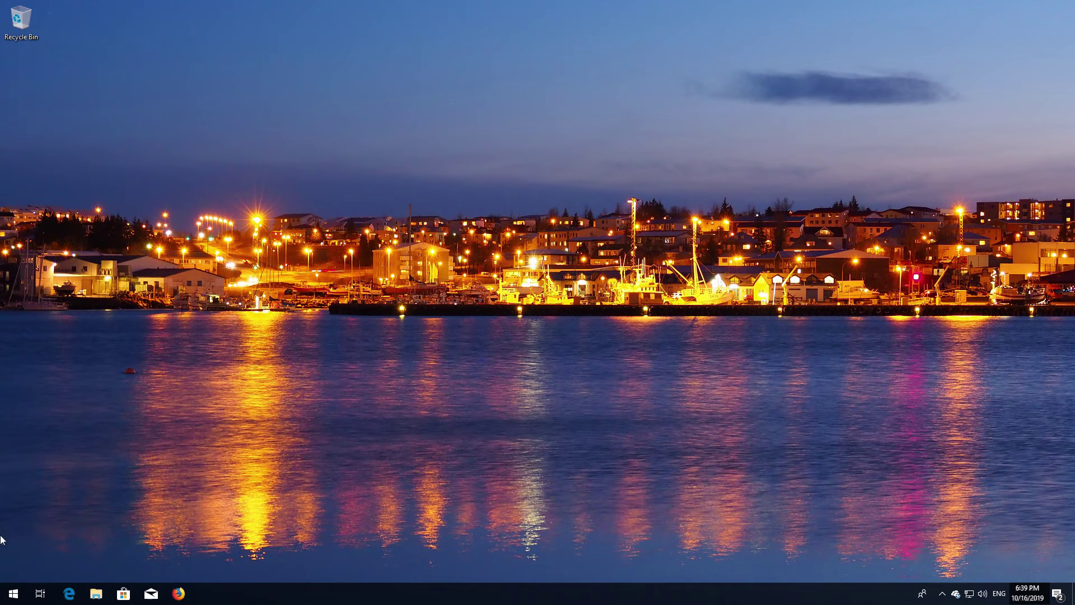
- Restart the computer to finish resetting the Windows Update components
left_click(11, 594)
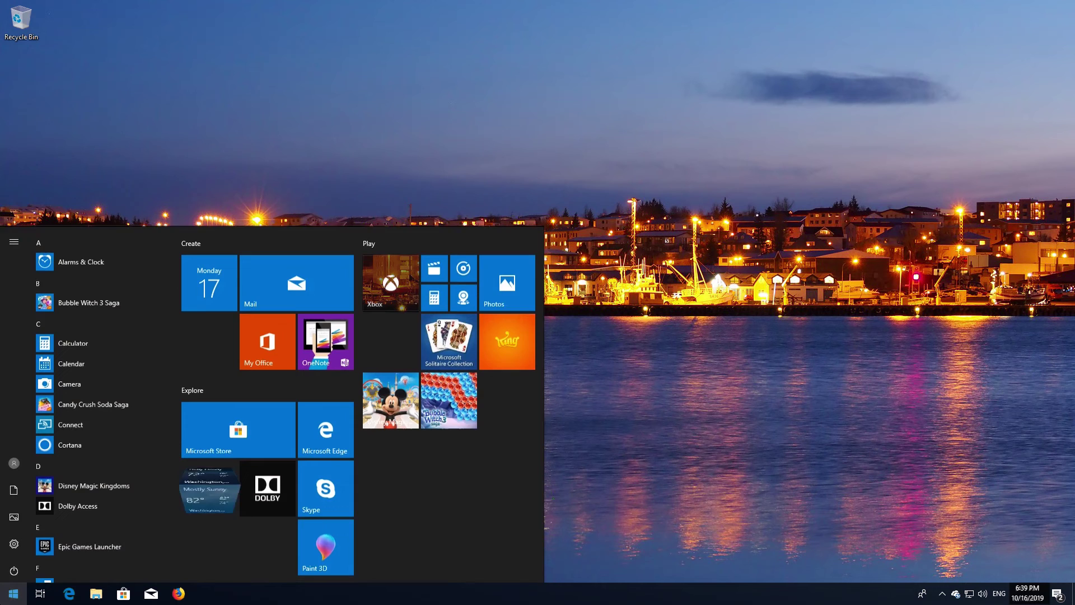
left_click(14, 570)
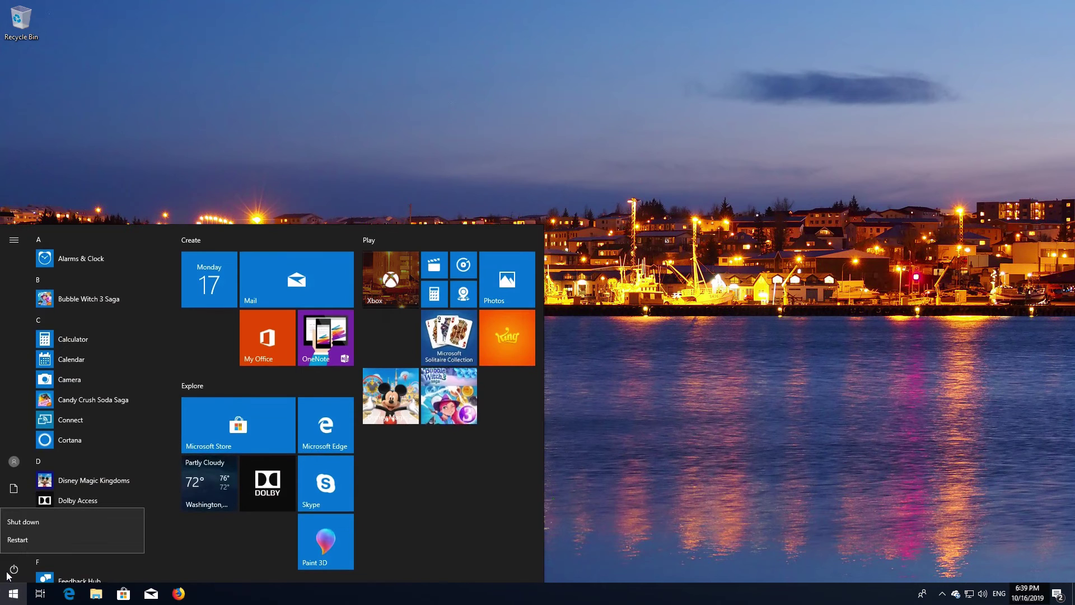
left_click(22, 539)
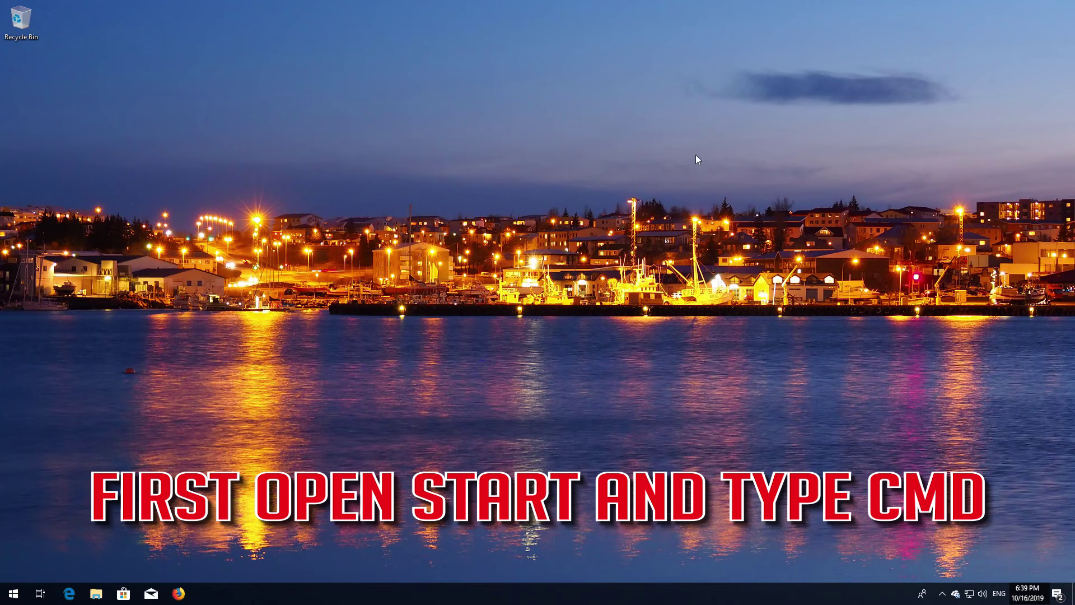
- Launch Command Prompt with administrator rights, approve the permission request, and shift its window to the centre of the desktop
key("super")
type("cmd")
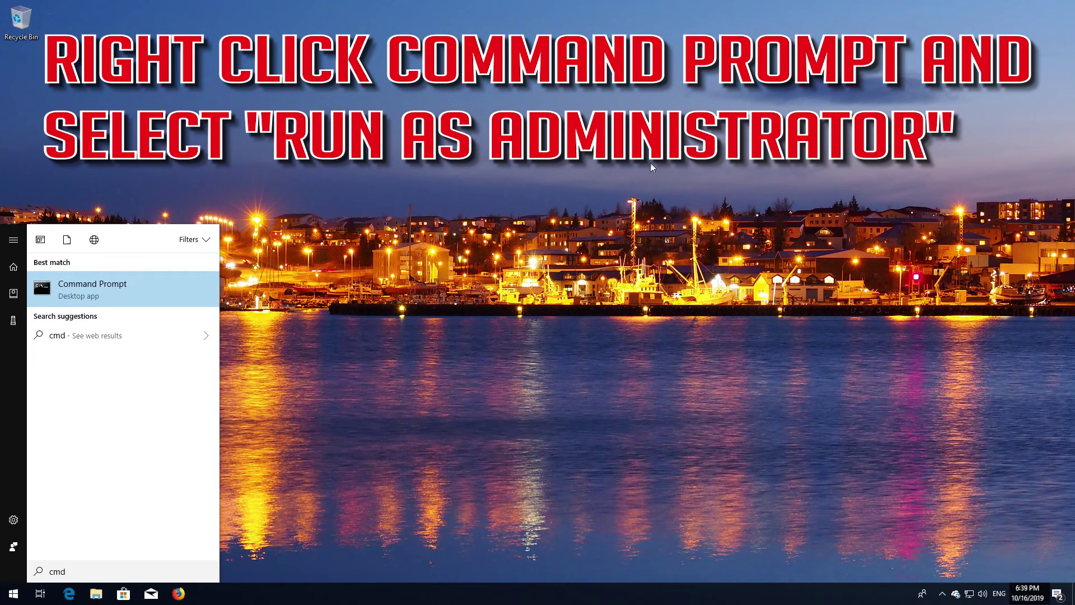
right_click(145, 286)
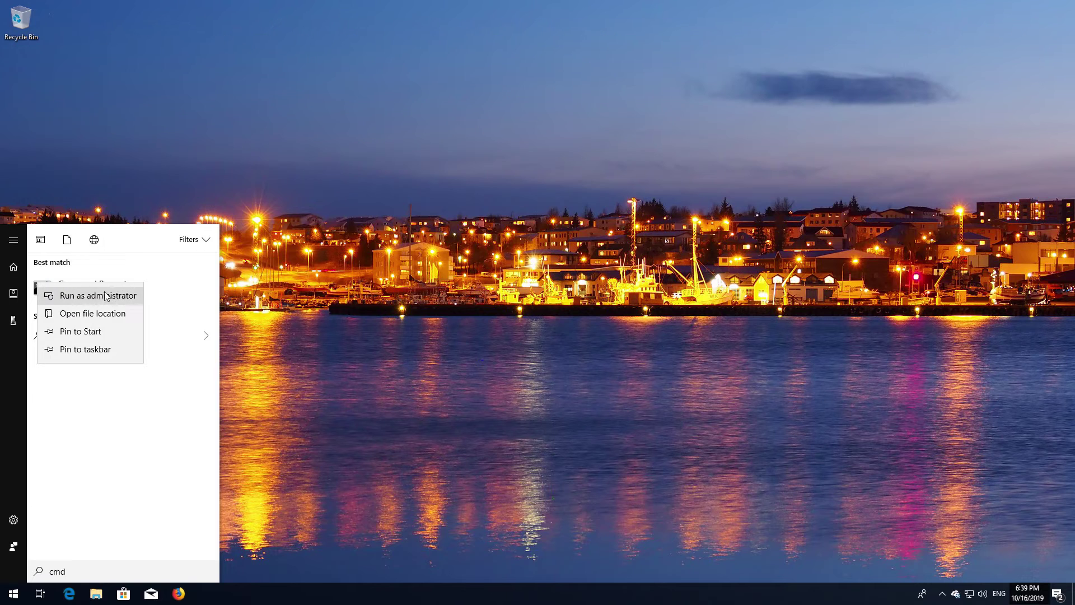
left_click(77, 300)
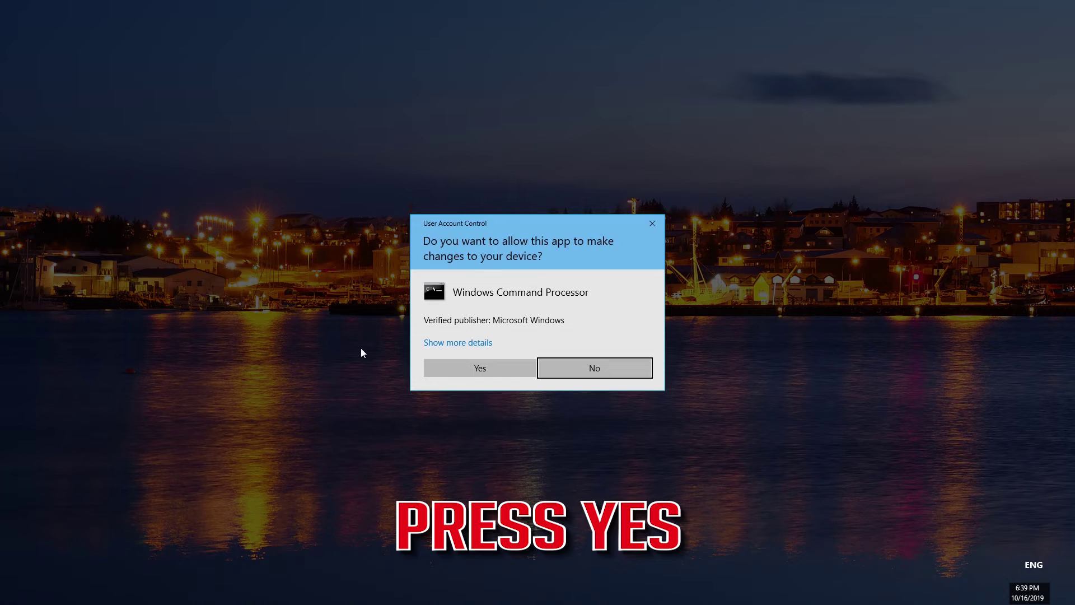
left_click(485, 372)
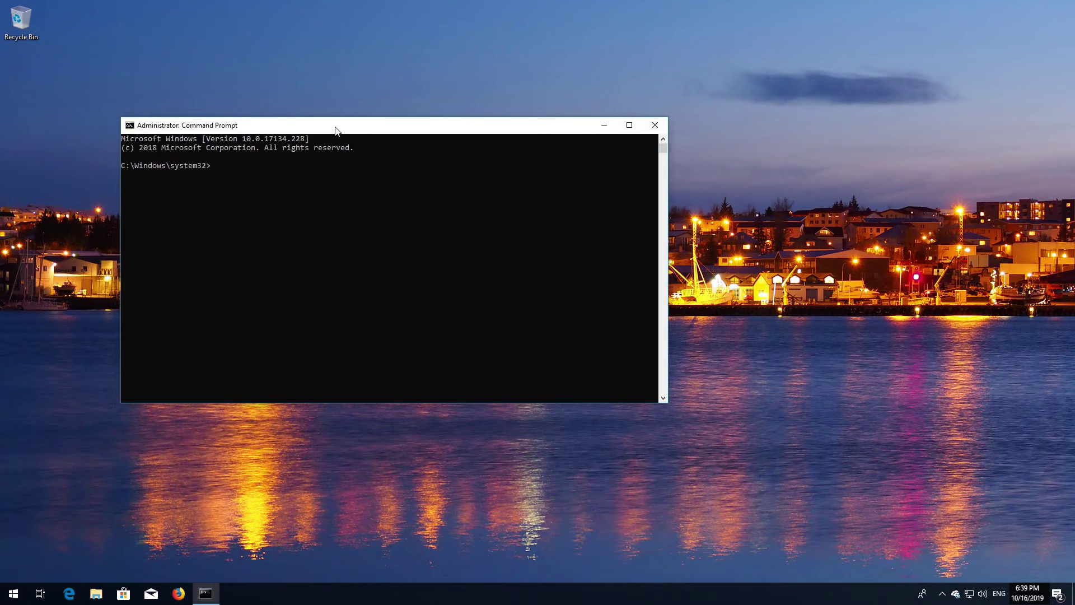
left_click_drag(335, 126, 485, 169)
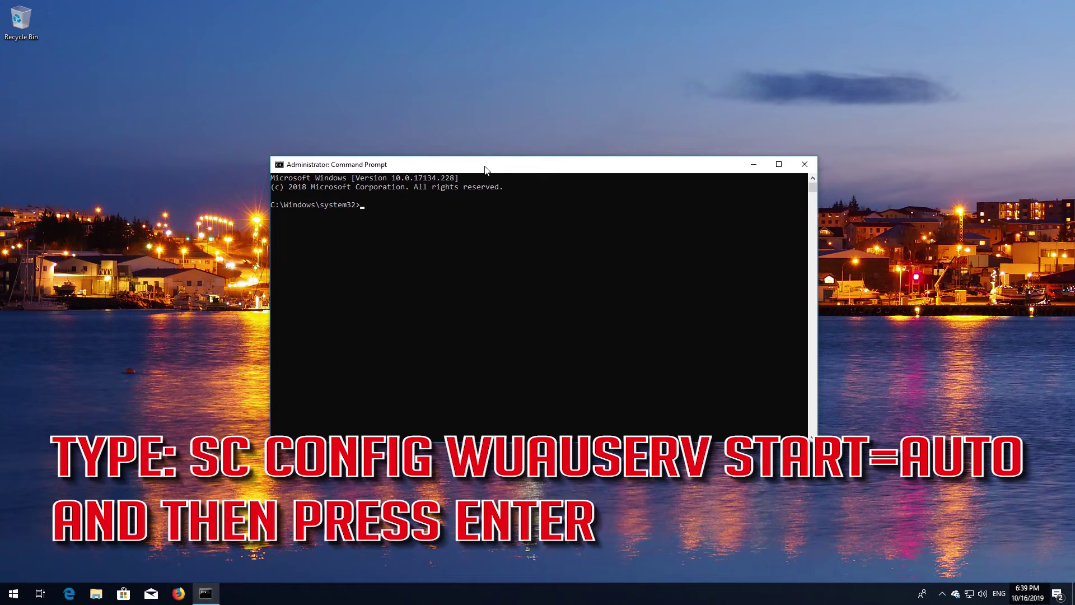
- Set the wuauserv and bits services to automatic startup with SC config wuauserv start=auto and SC config bits start=auto
type("SC config wuauserv start=auto")
key("Return")
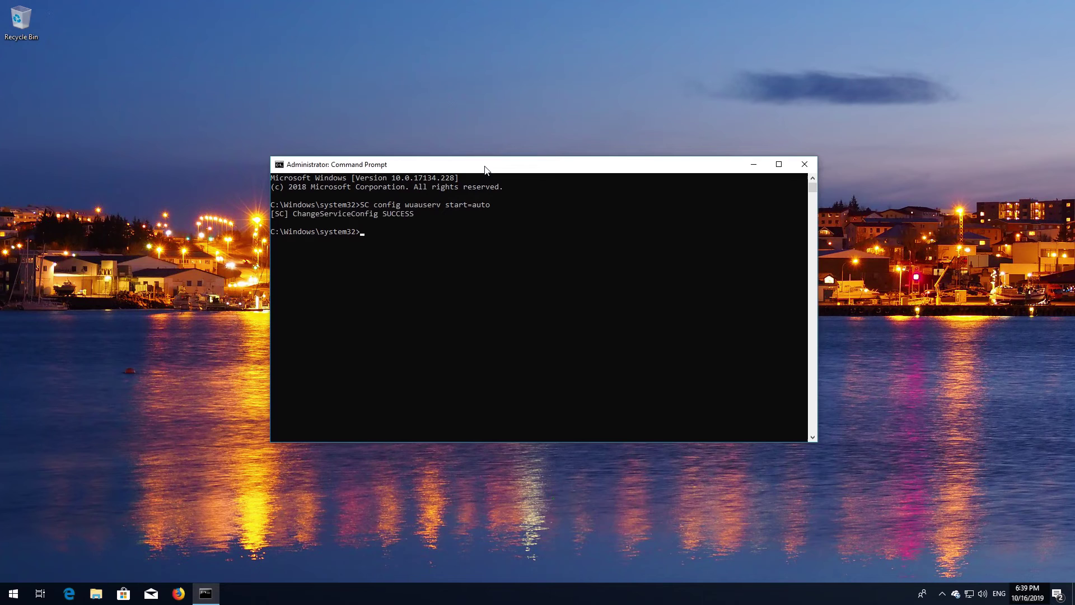
type("SC")
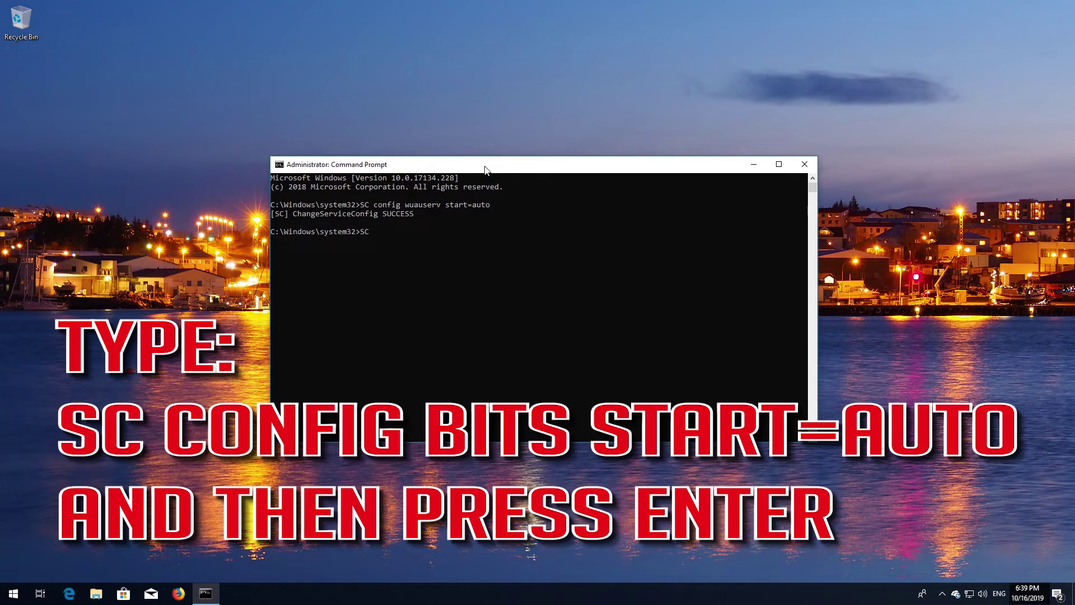
type(" config bits start=auto")
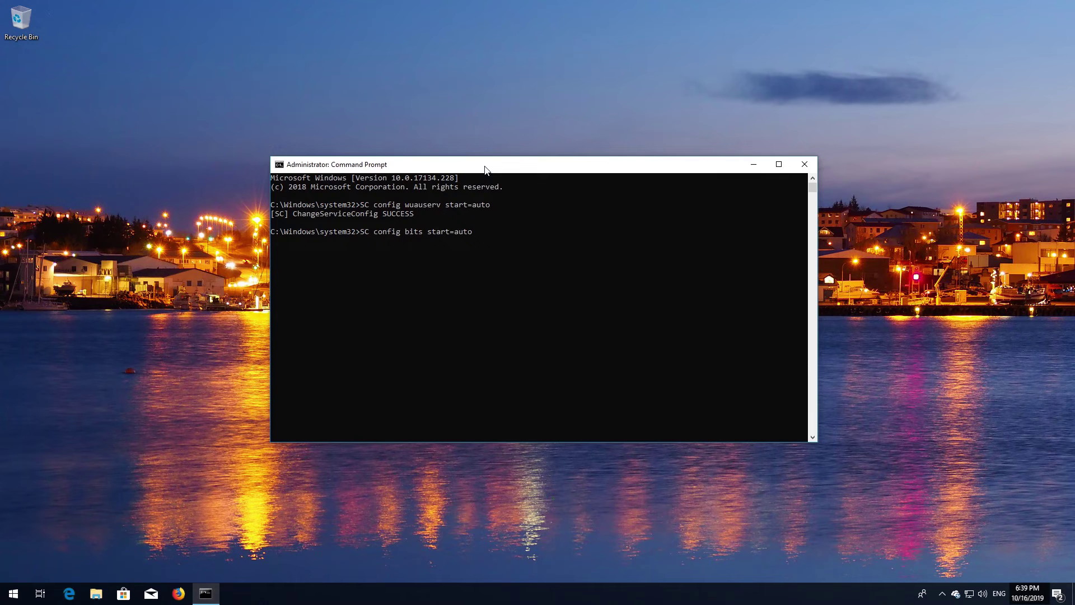
key("Return")
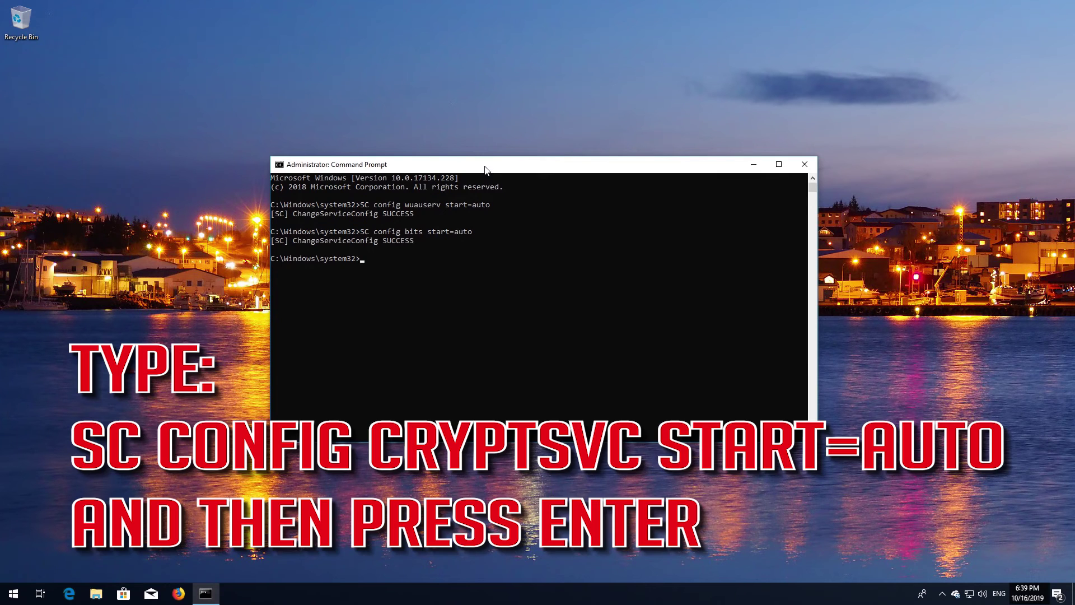
- Set the cryptsvc and trustedinstaller services to automatic startup with SC config cryptsvc start=auto and SC config trustedinstaller start=auto
type("SC config cryptsvc start=auto")
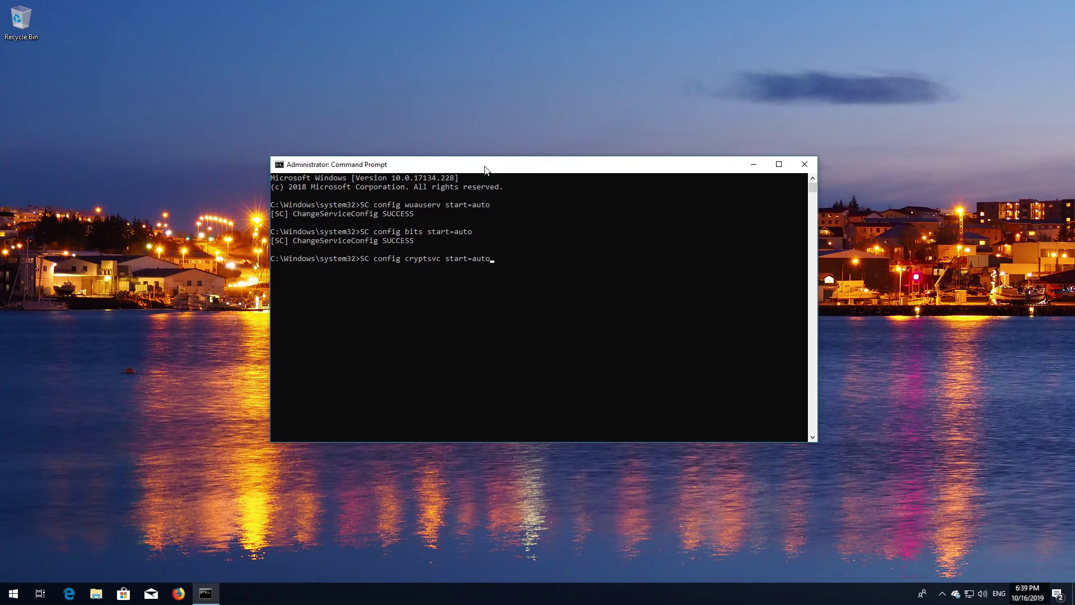
key("Return")
type("SC")
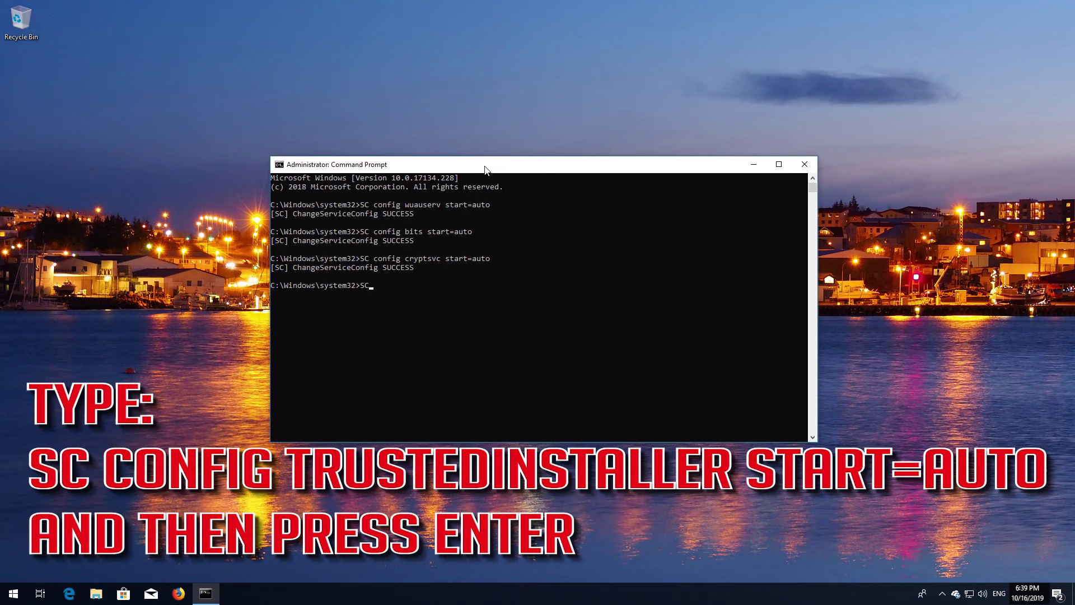
type(" config trustedinstaller start=auto")
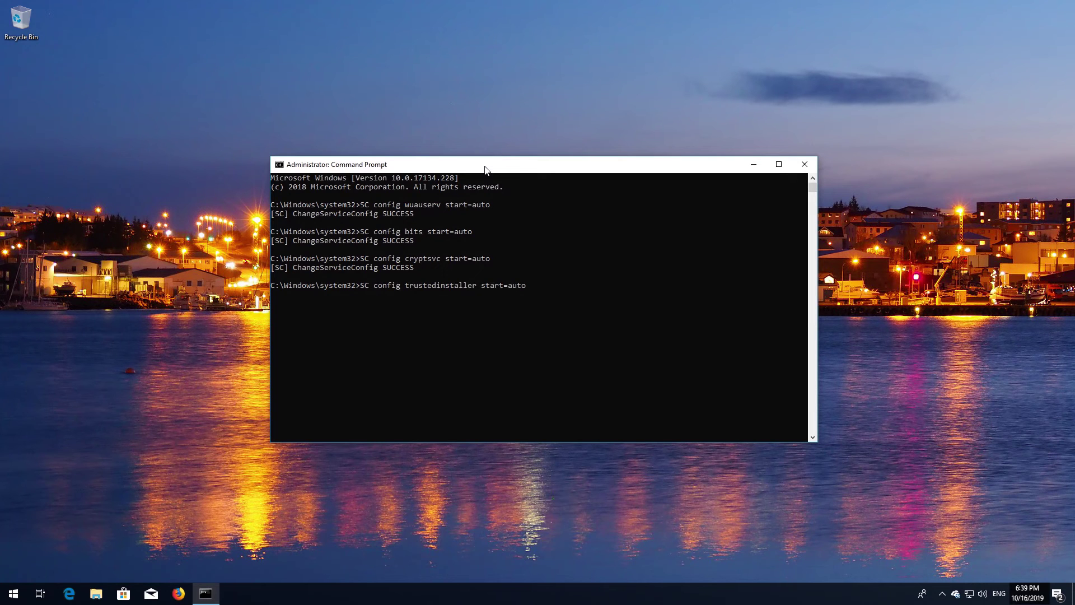
key("Return")
- Close the Command Prompt session with exit and restart the computer
type("exit")
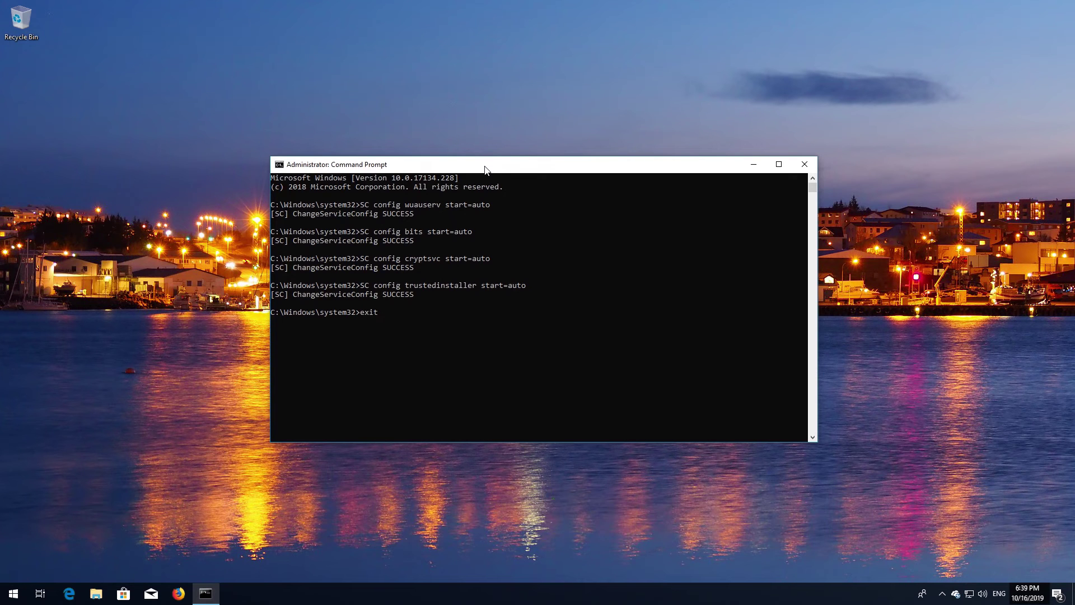
key("Return")
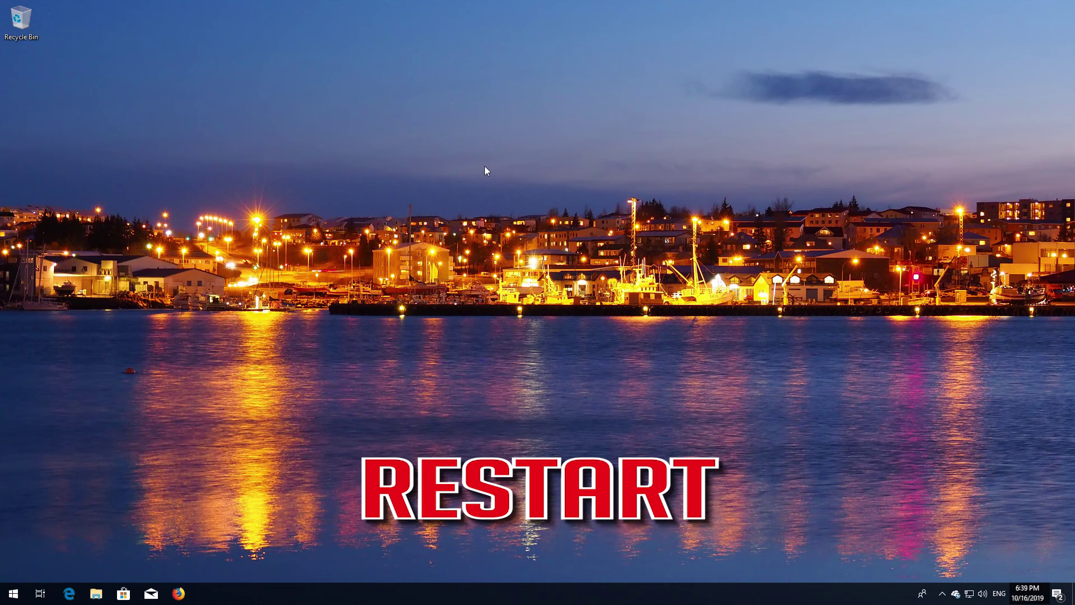
key("super")
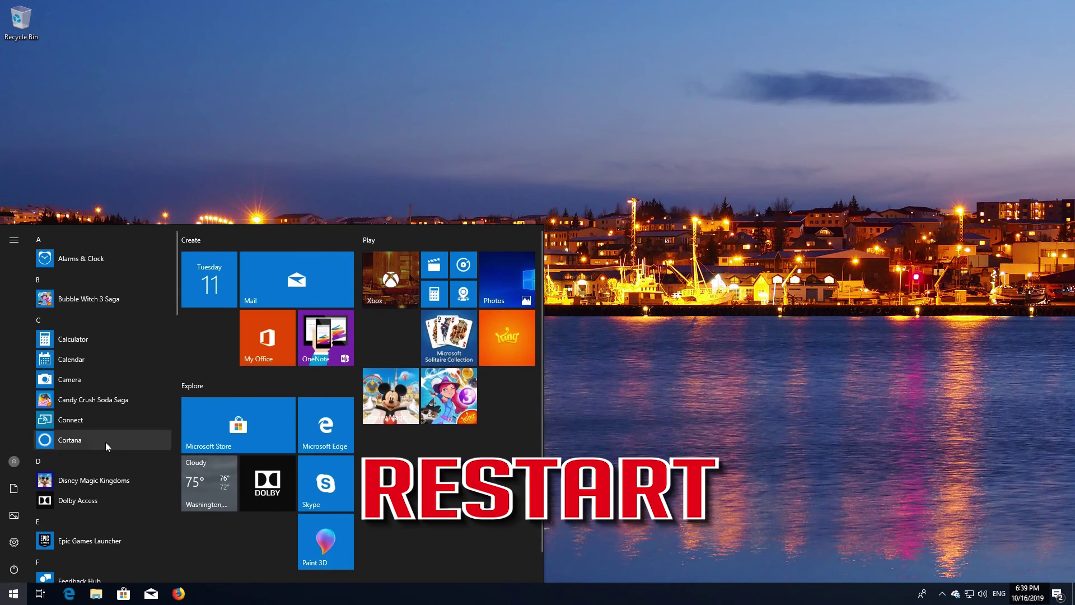
left_click(14, 569)
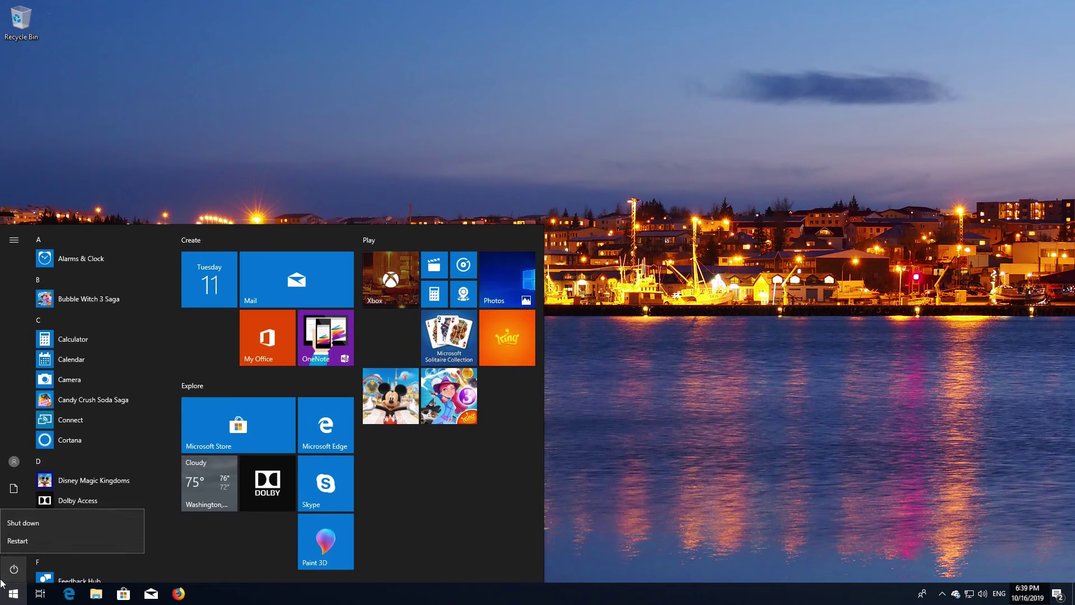
left_click(18, 545)
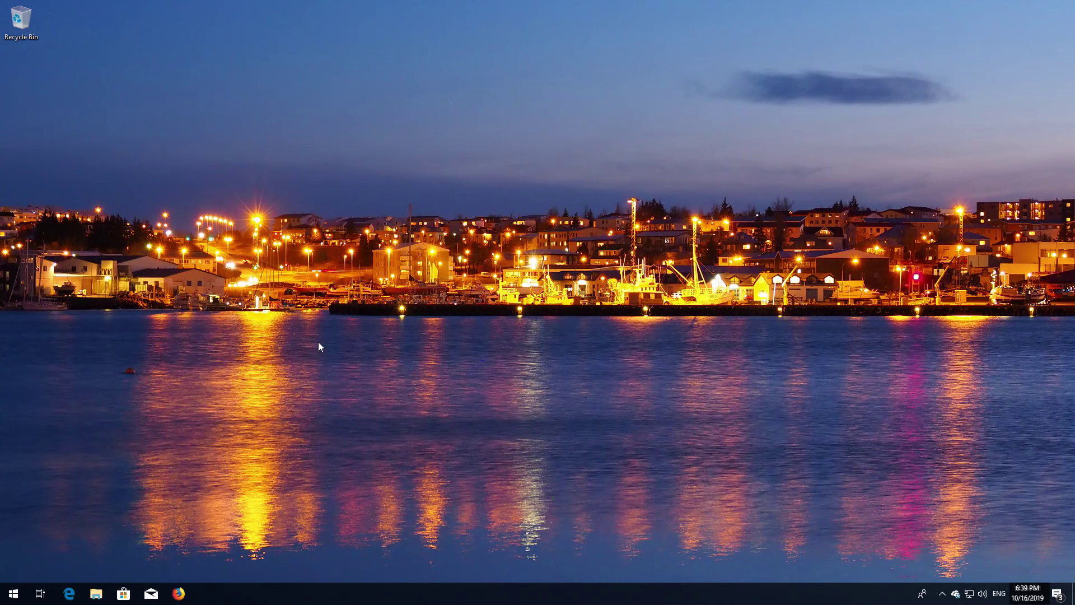
- Search Windows for recovery options, open the Recovery options settings, and restart the PC into Advanced startup
key("super")
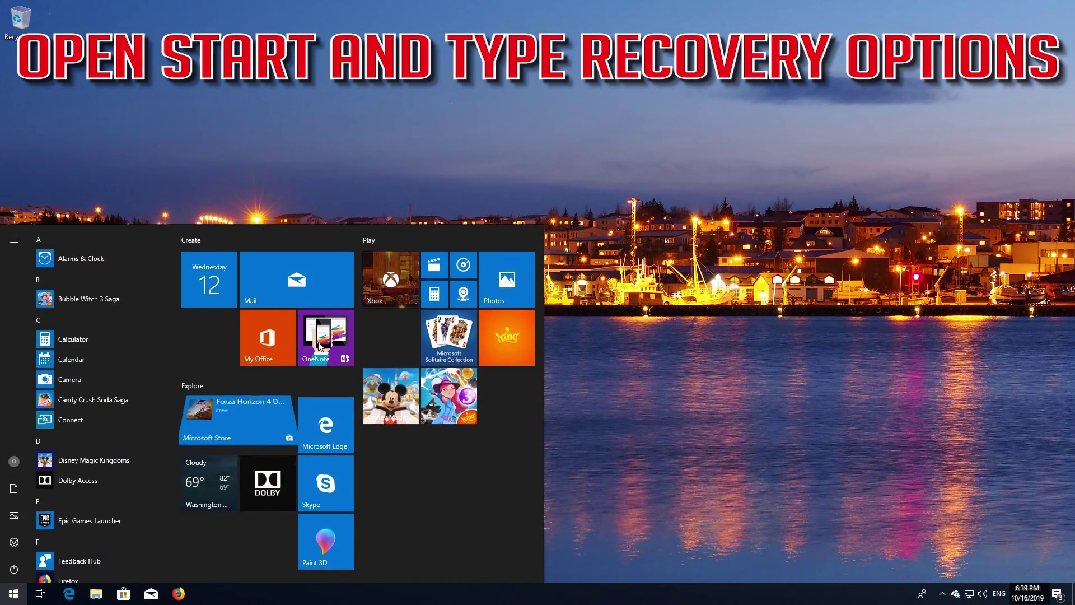
type("recovery")
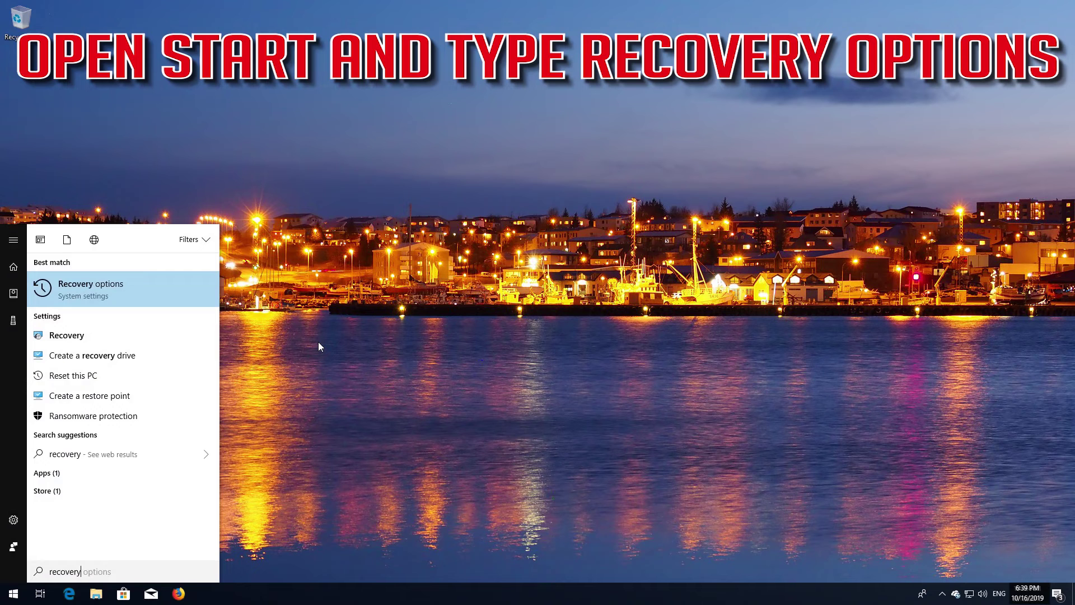
type(" option")
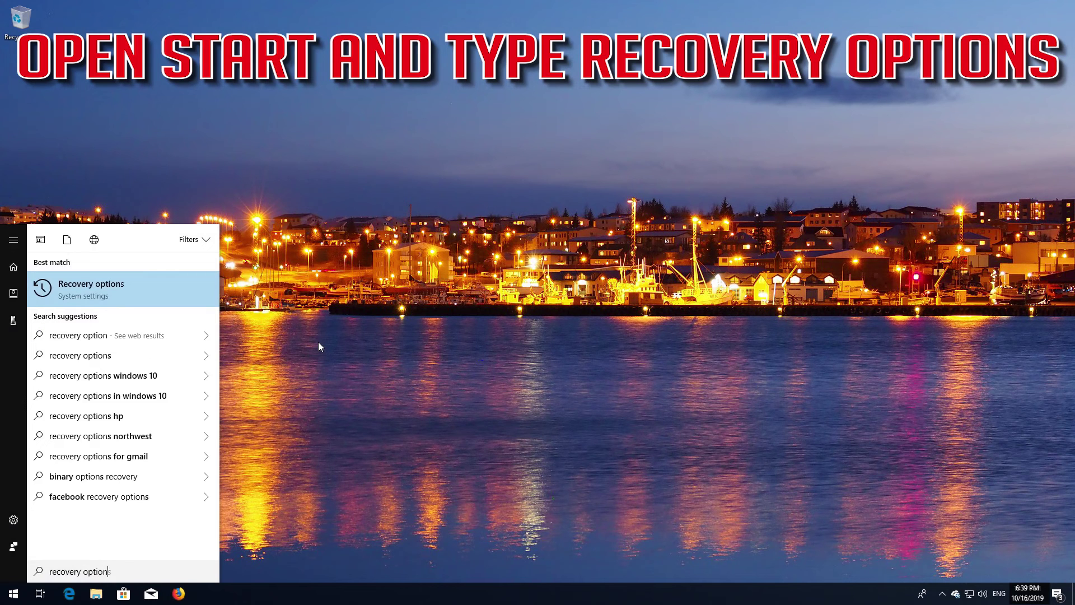
type("s")
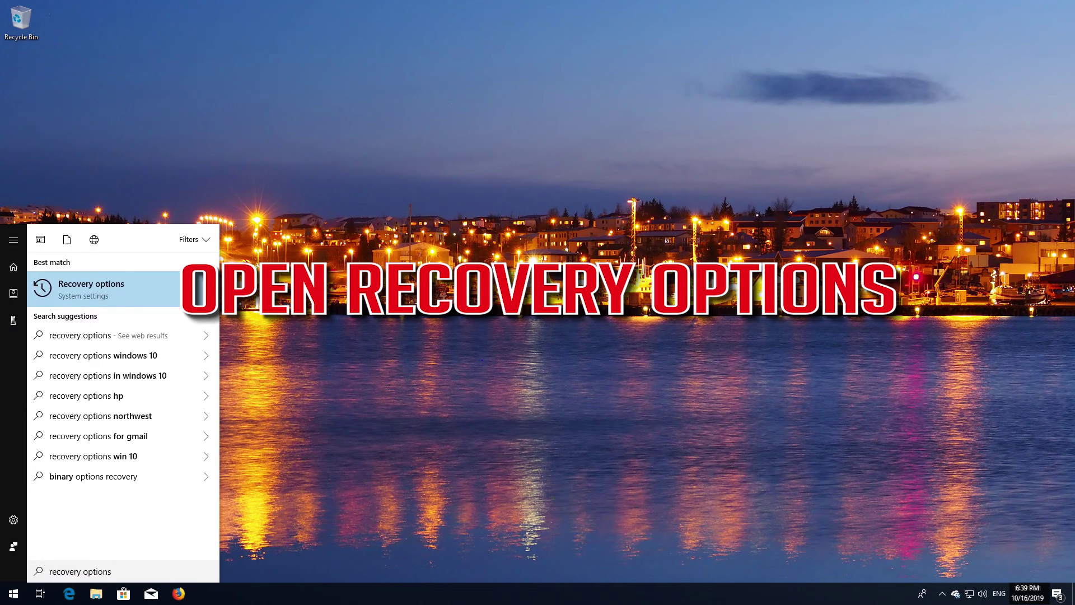
left_click(106, 290)
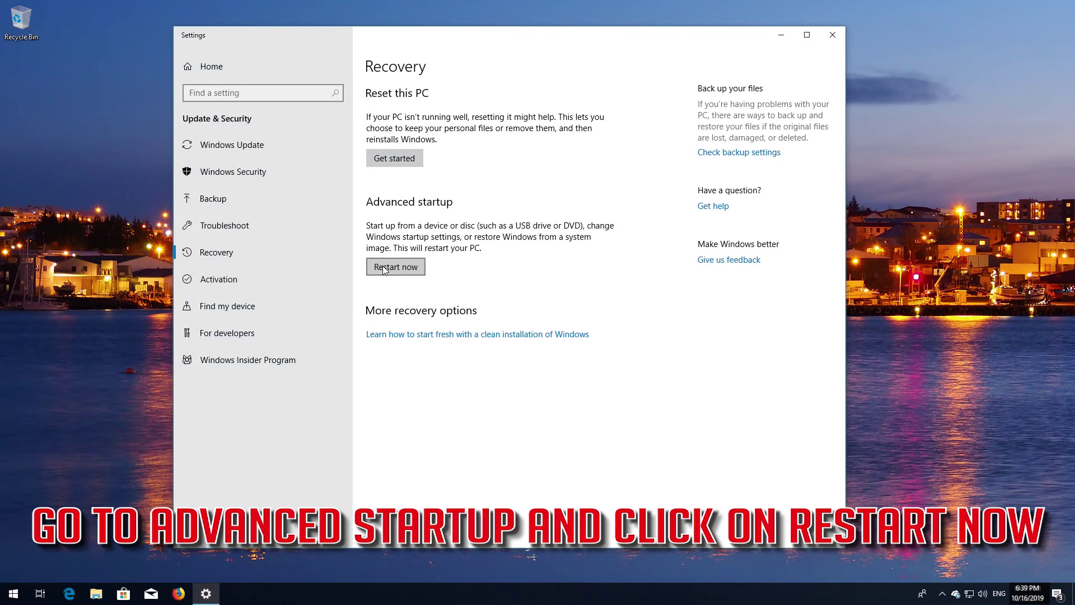
left_click(407, 267)
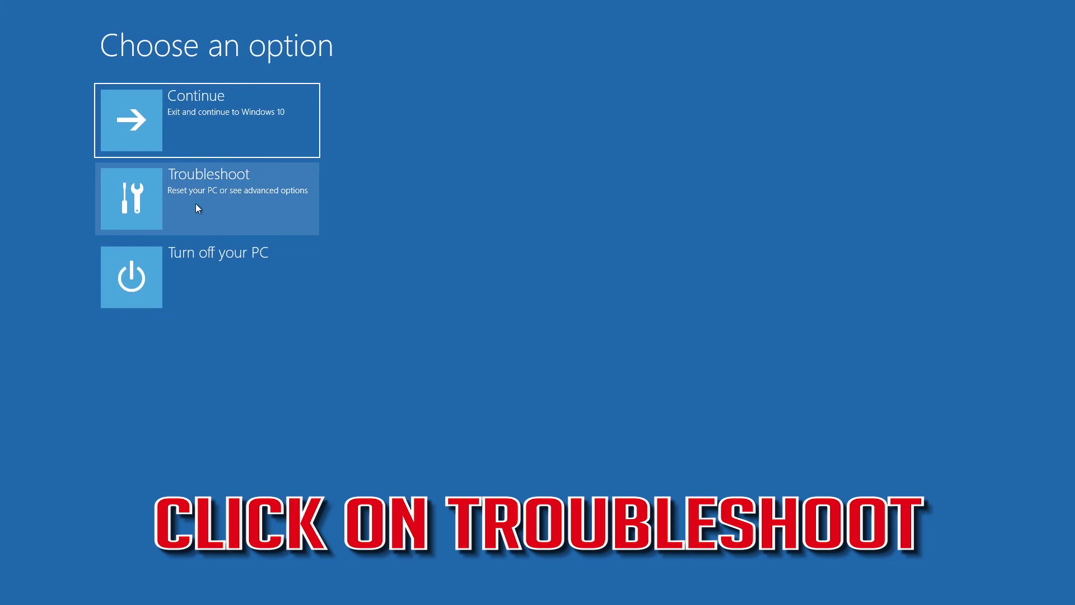
- Open Startup Settings in the advanced troubleshooting options, restart from there, and choose Enable Safe Mode
left_click(214, 210)
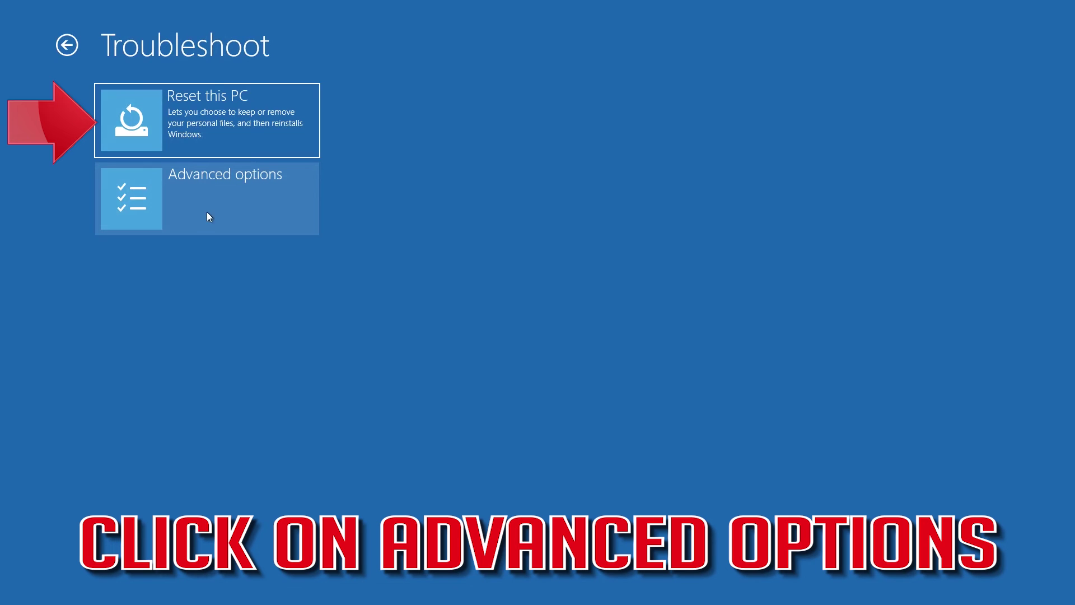
left_click(215, 208)
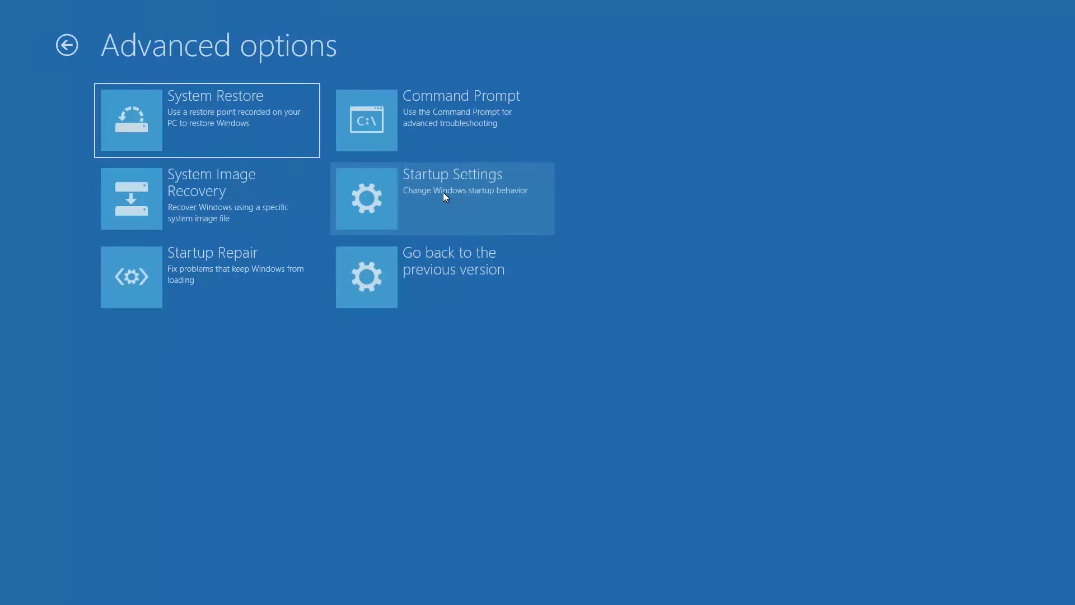
left_click(444, 195)
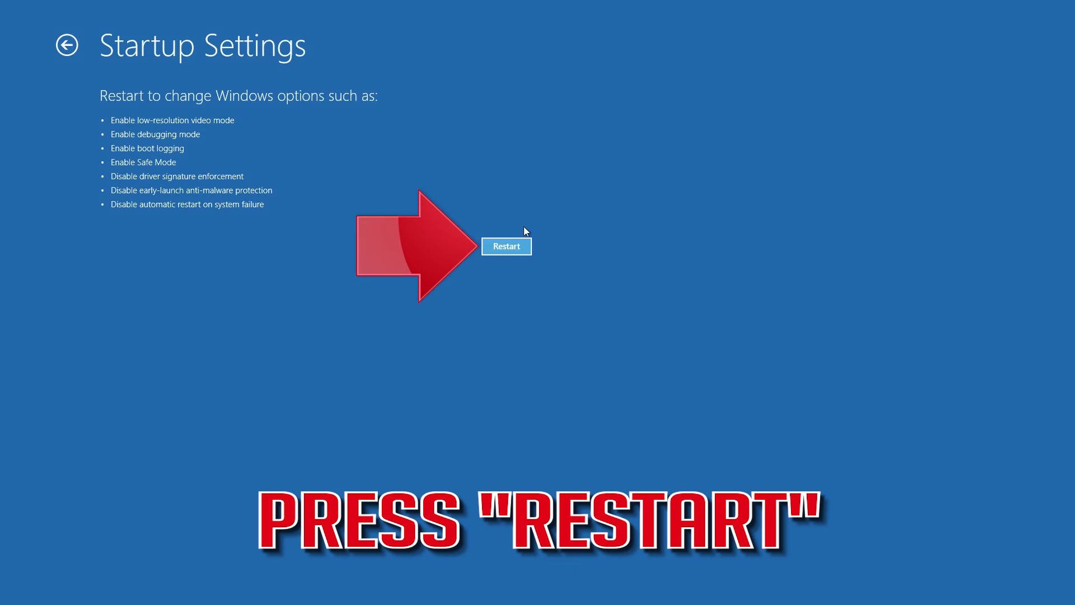
left_click(506, 249)
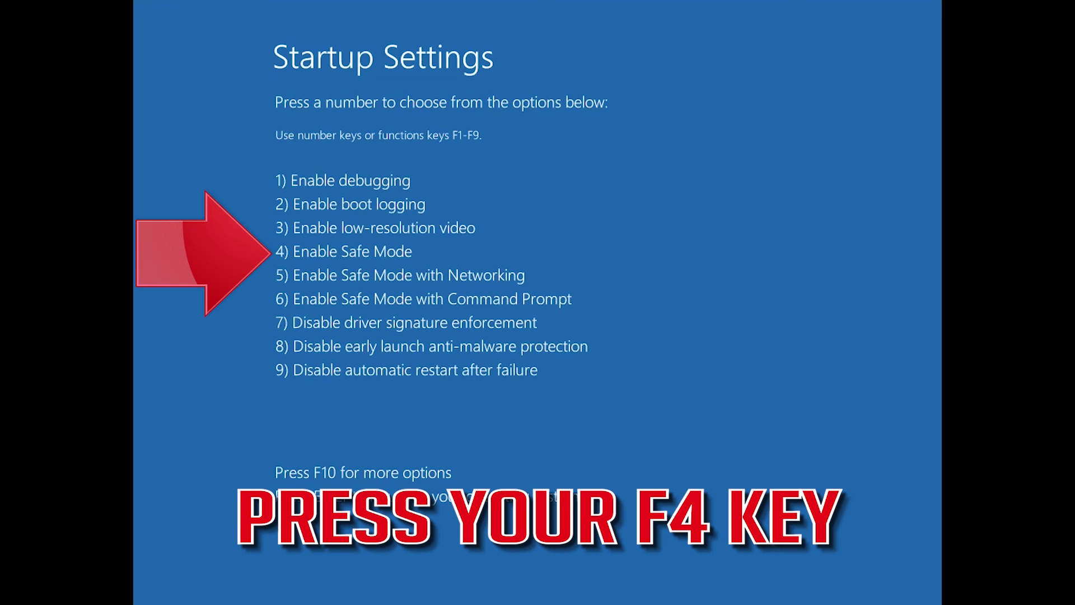
key("F4")
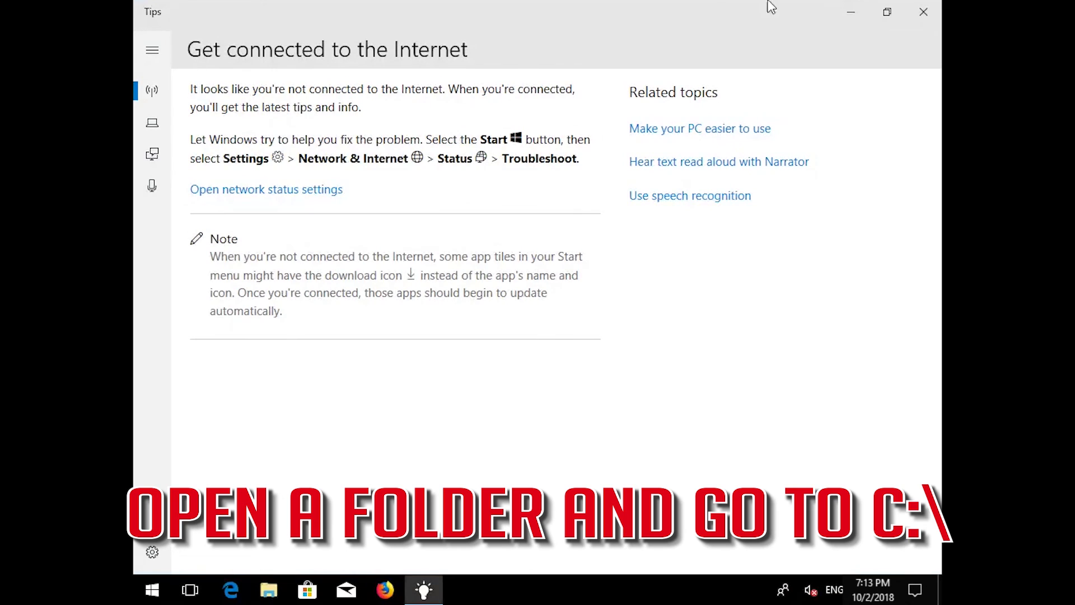
- Close the Tips app, open Local Disk (C:) in File Explorer, and maximize its window
left_click(923, 12)
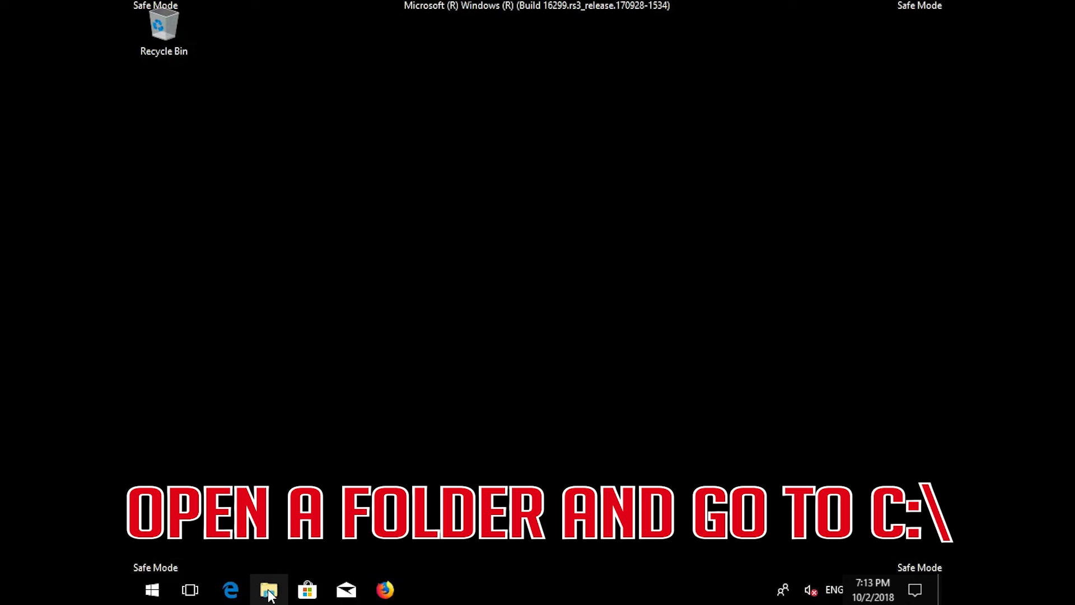
left_click(269, 592)
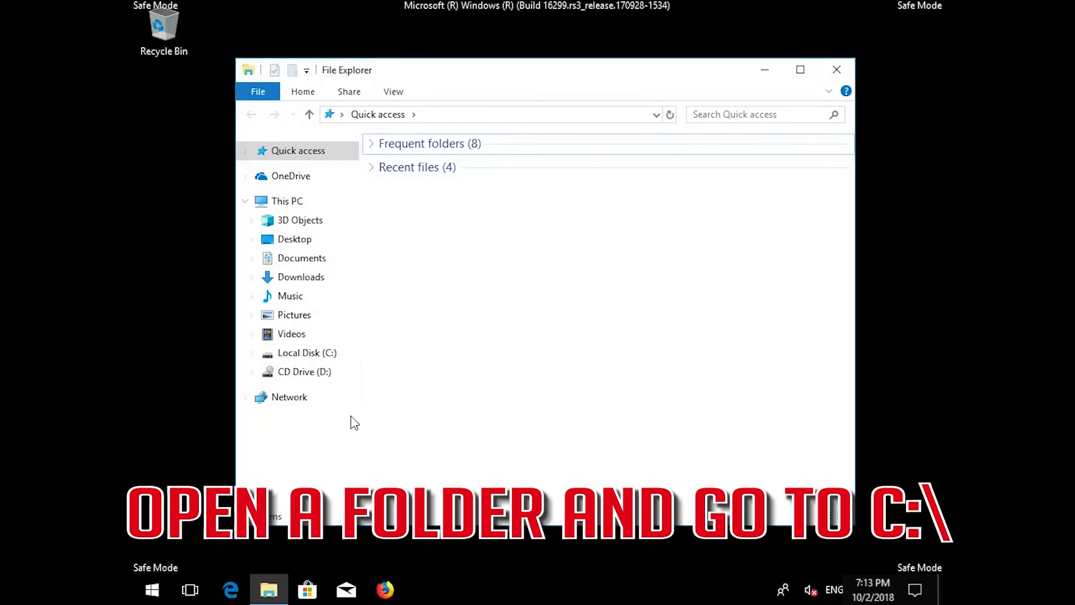
left_click(315, 356)
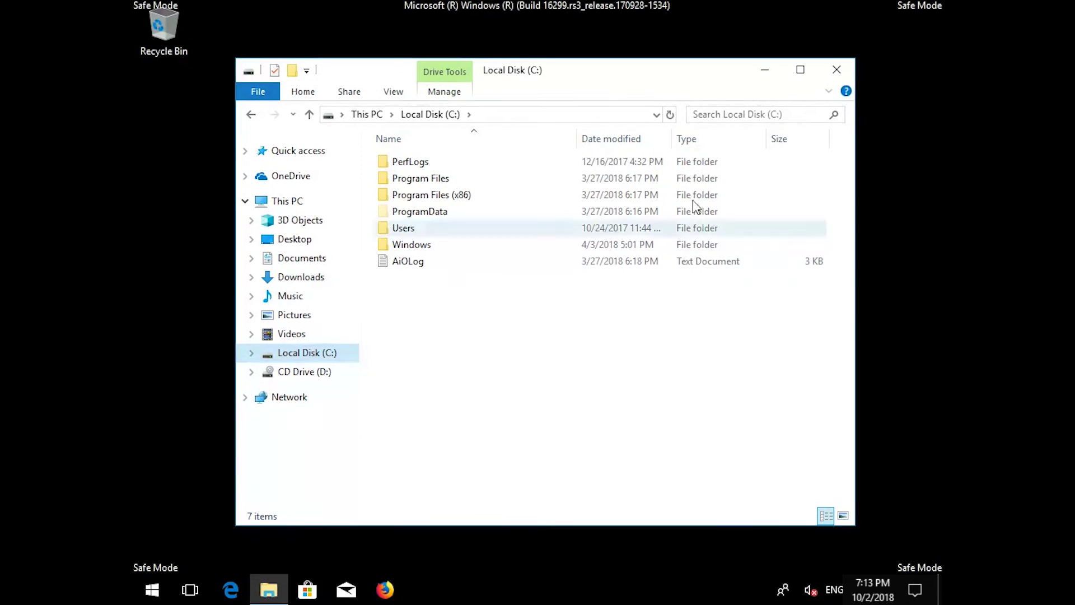
left_click(801, 70)
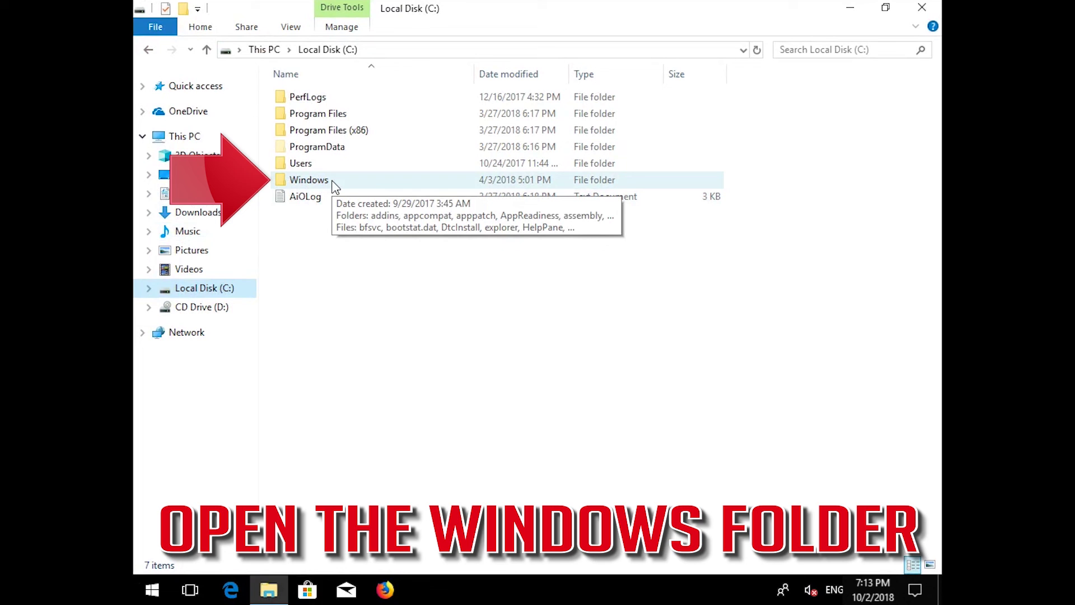
- Open the SoftwareDistribution folder inside the Windows folder on drive C
double_click(313, 180)
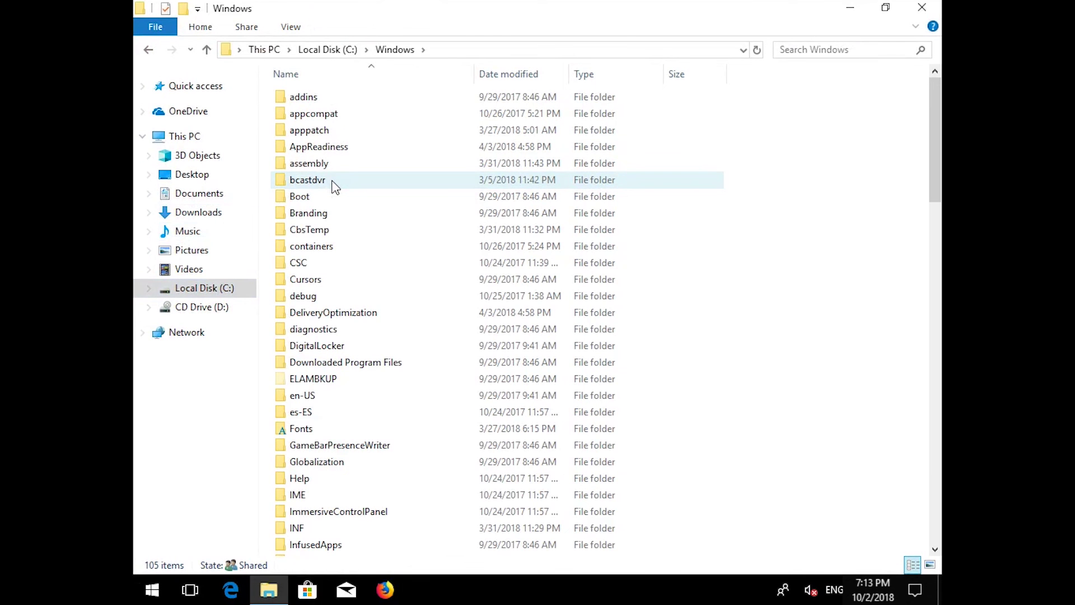
scroll(333, 185, "down", 19)
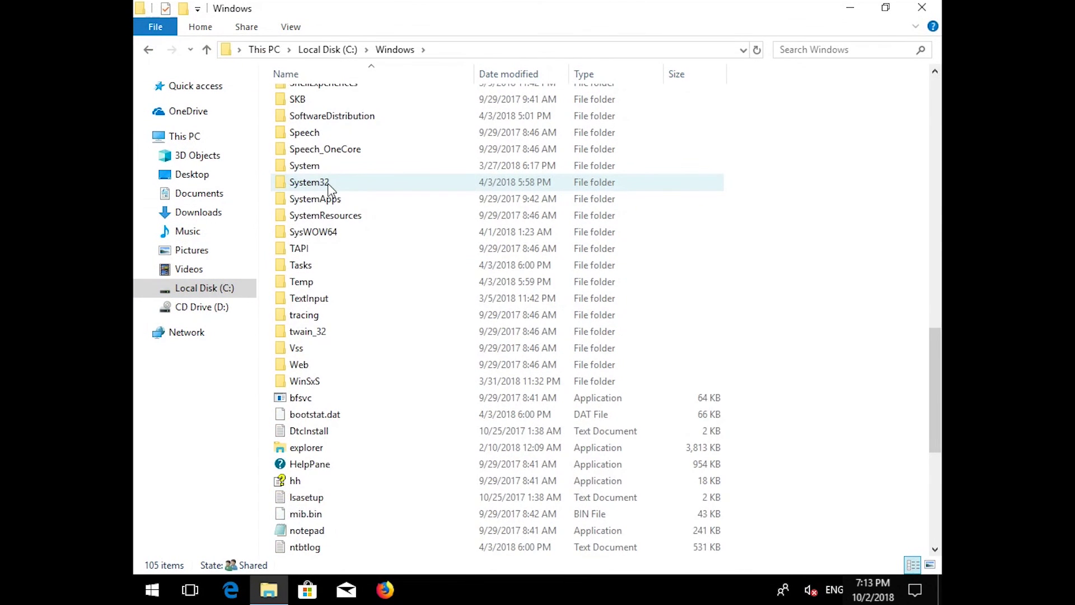
scroll(329, 189, "up", 1)
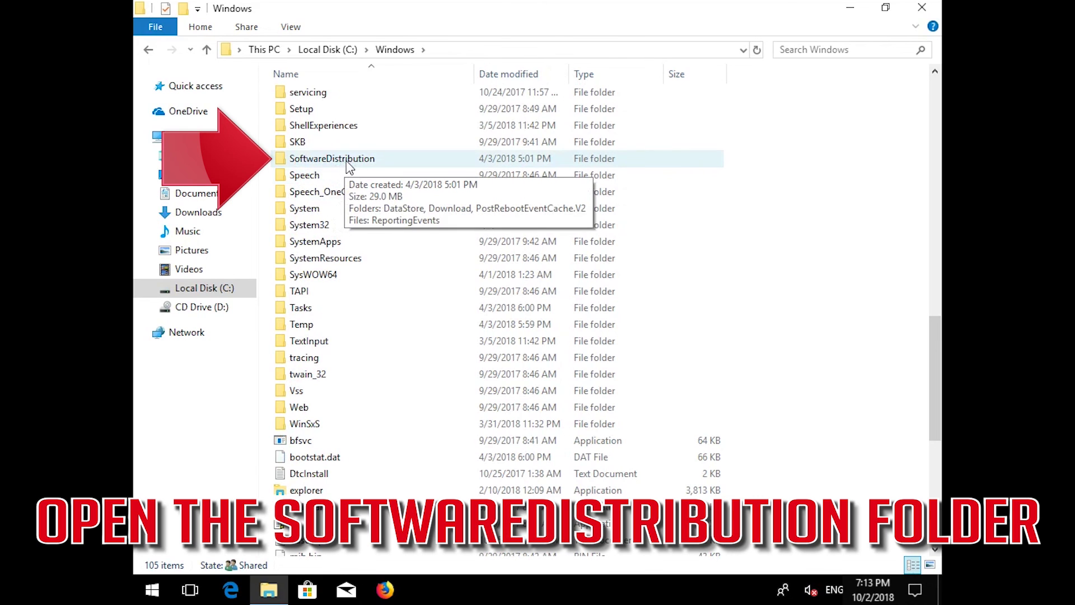
double_click(347, 161)
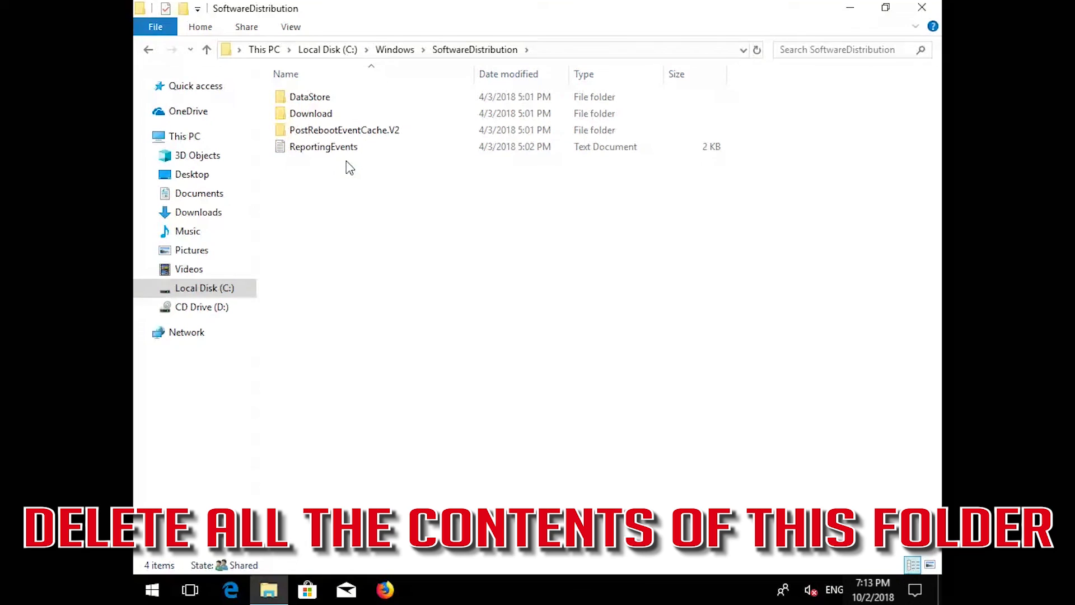
- Delete all the contents of the SoftwareDistribution folder
left_click_drag(343, 243, 322, 100)
key("Delete")
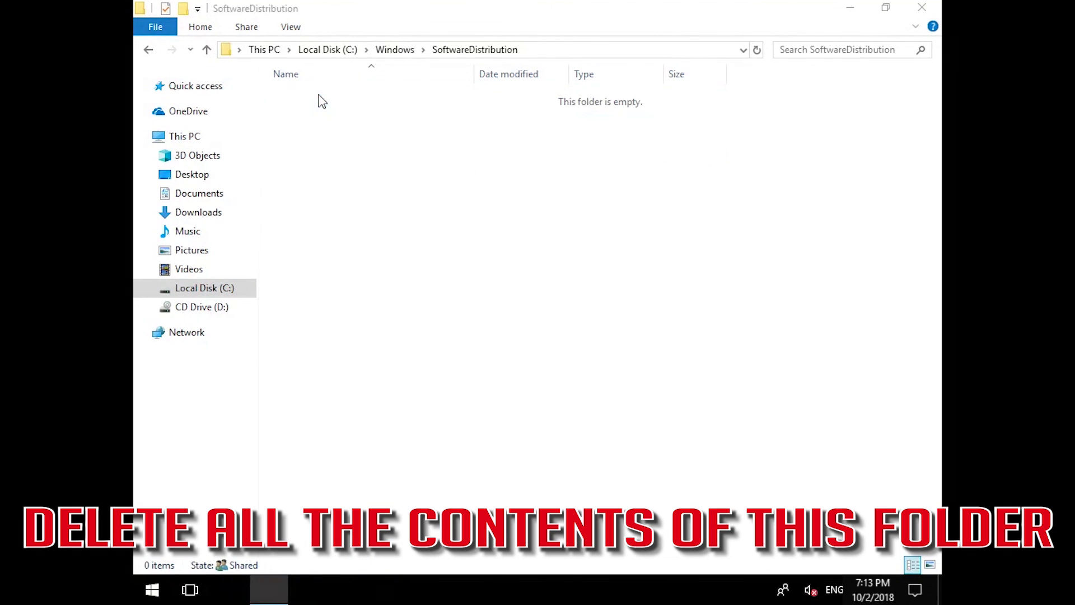